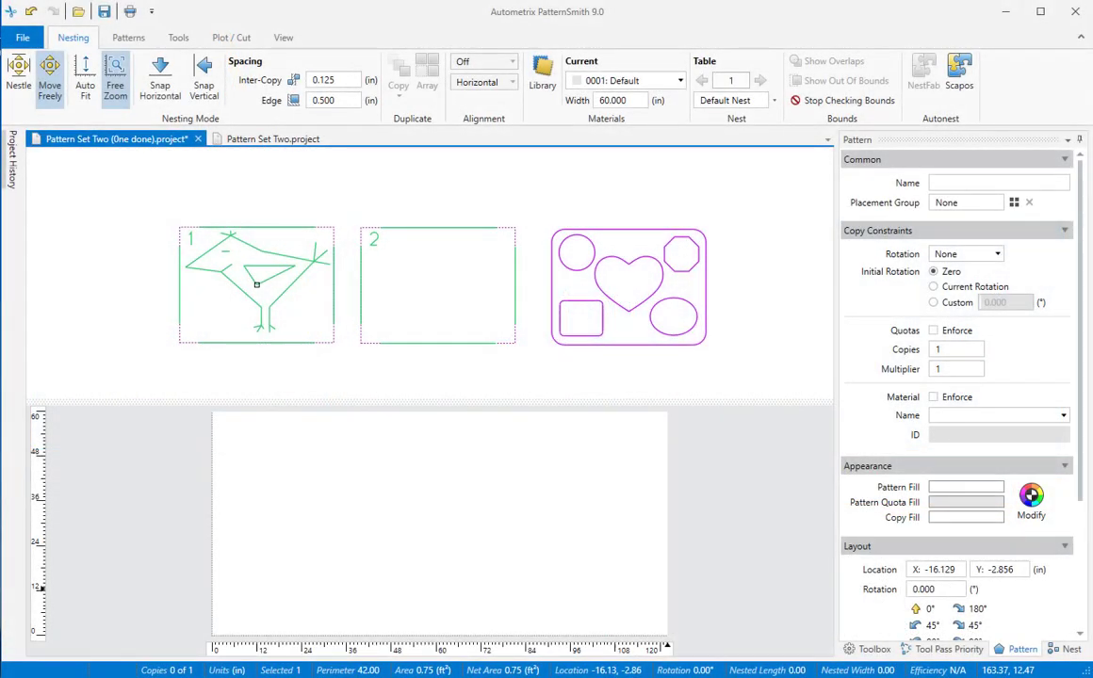
Open the blank 12 × 9 pattern 2 from the nesting view in the Pattern Editor
double_click(443, 294)
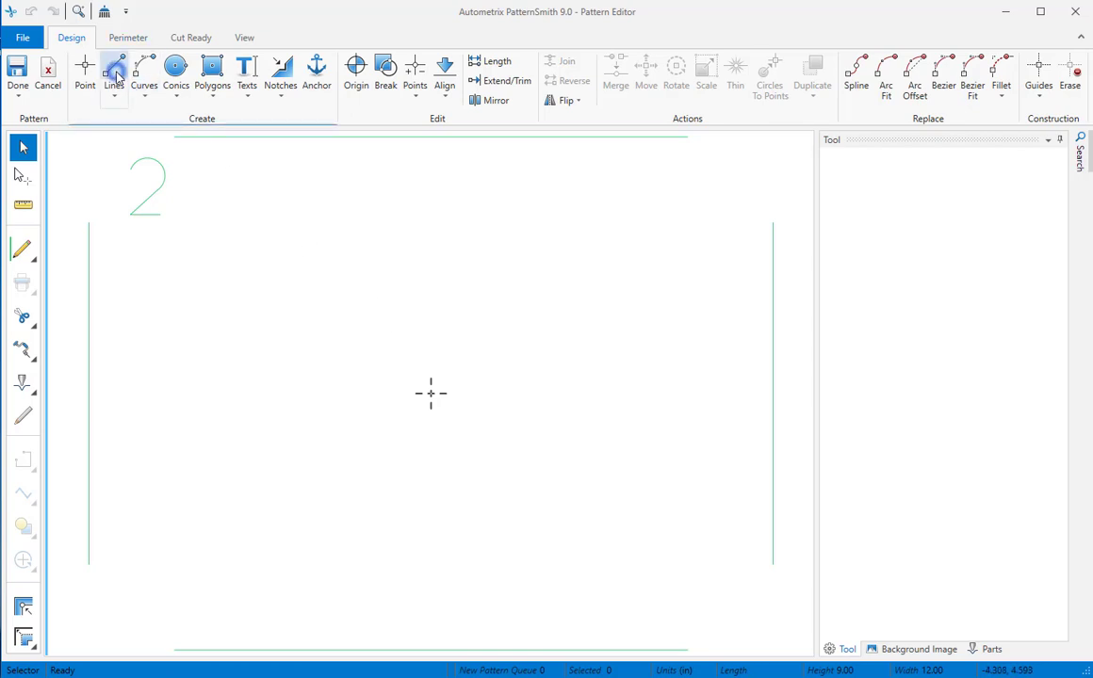
Draw a vertical line from the top edge midpoint (0, 4.5) to the bottom midpoint (0, −4.5)
click(114, 75)
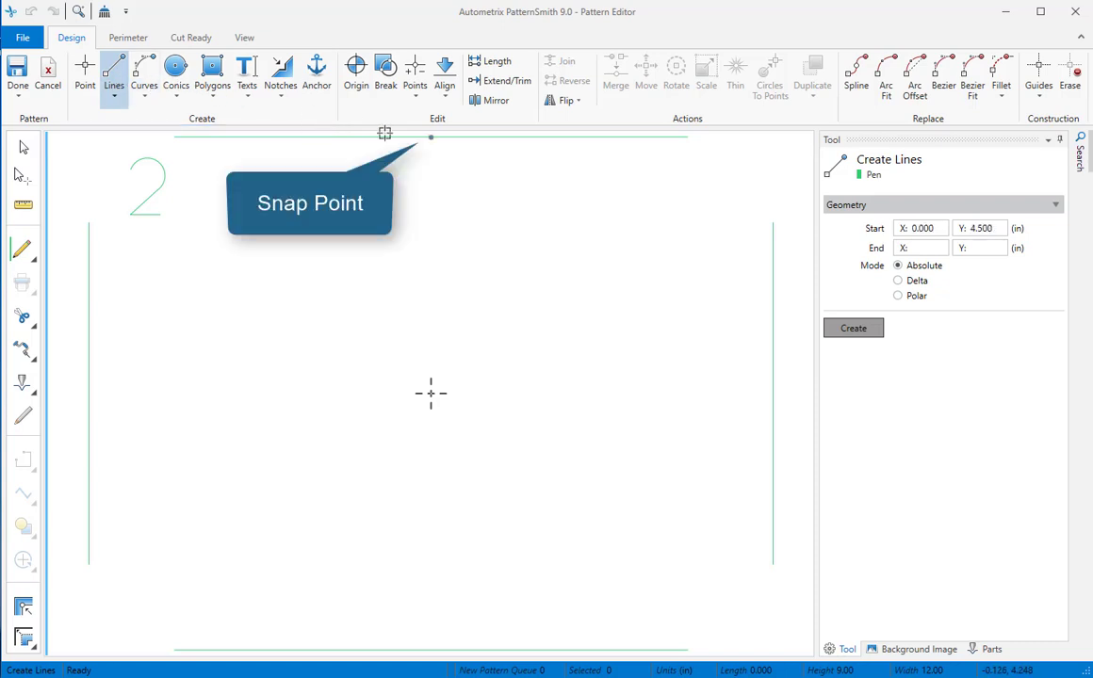
click(429, 141)
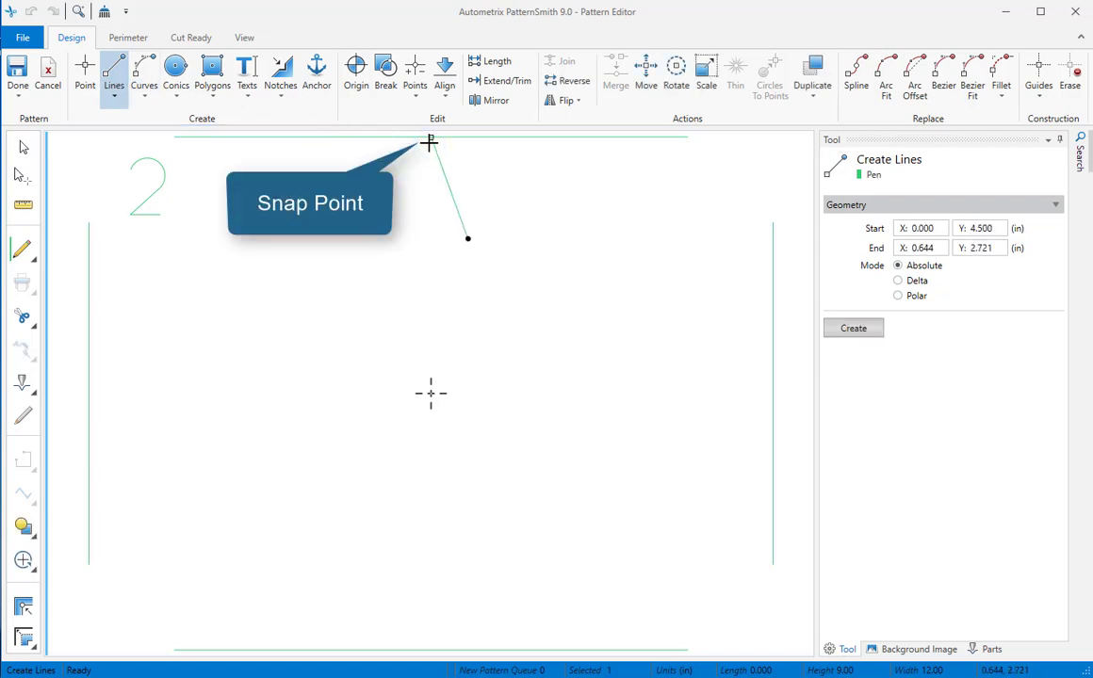
click(431, 650)
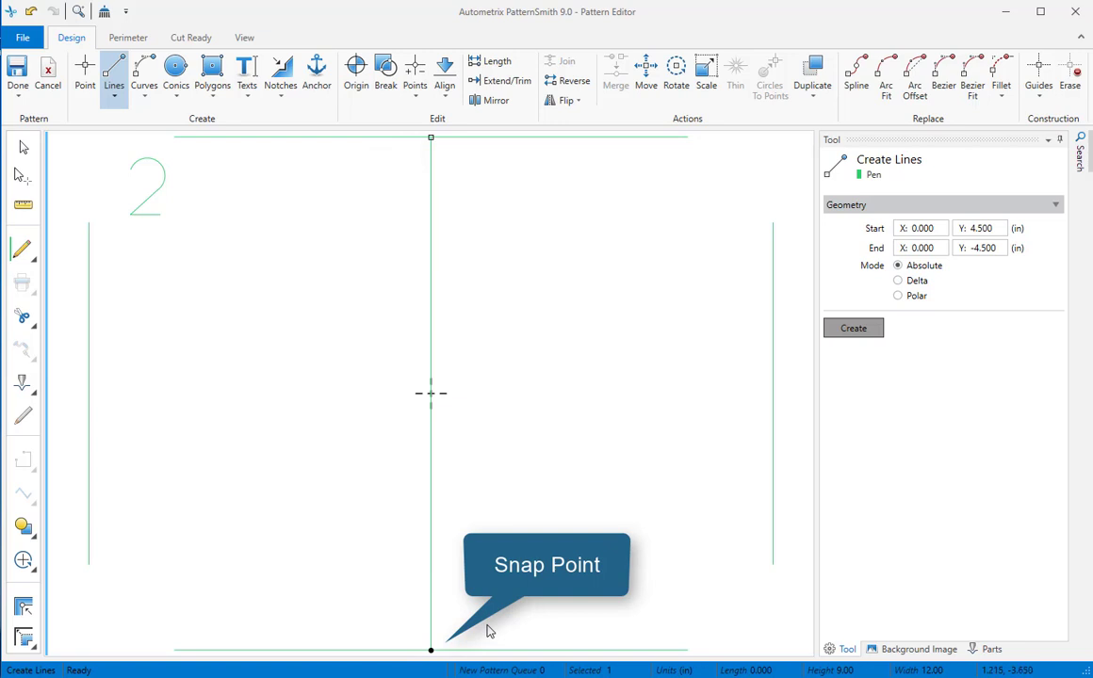
Add two points on the centre line, each 30% (2.7 in) from either end
click(418, 99)
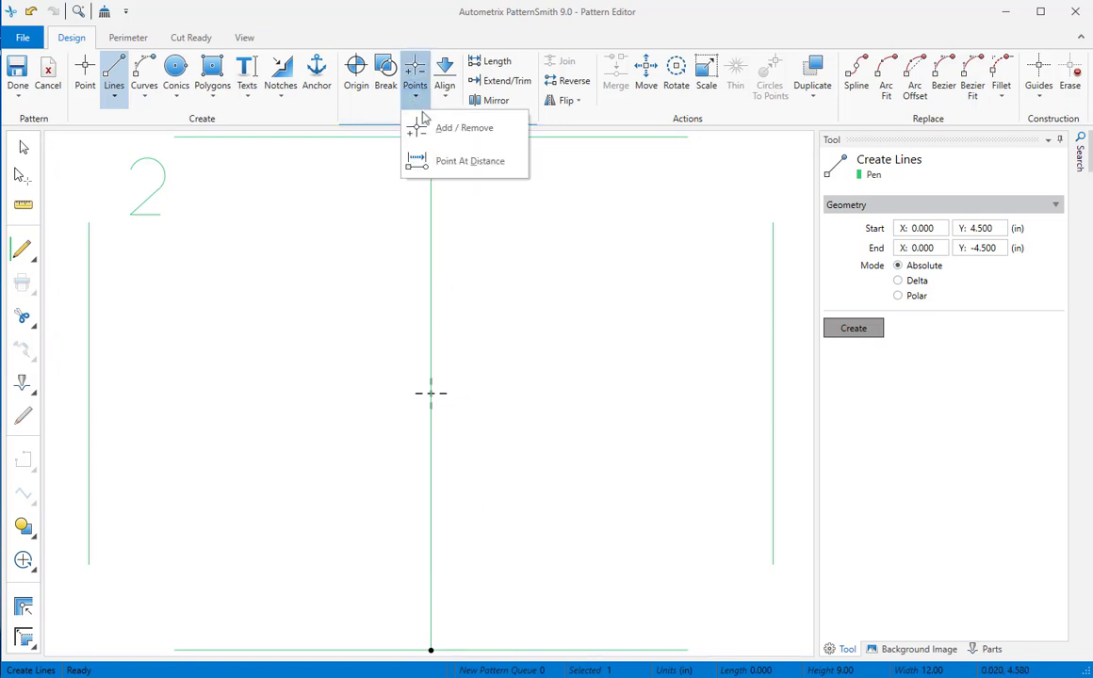
click(449, 166)
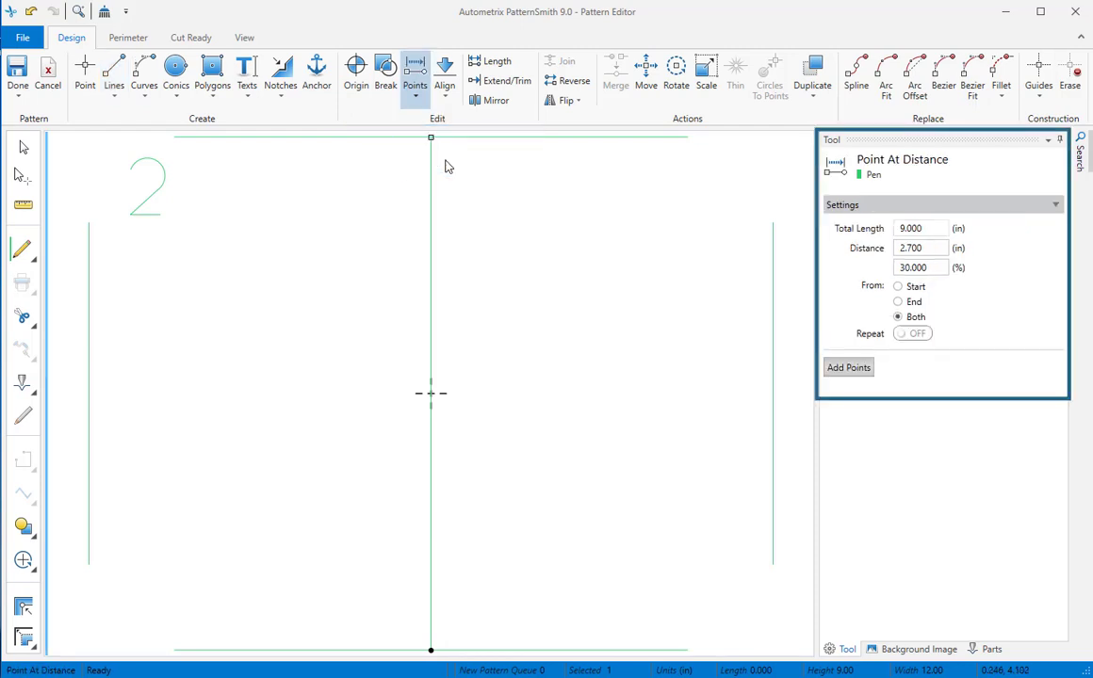
click(906, 267)
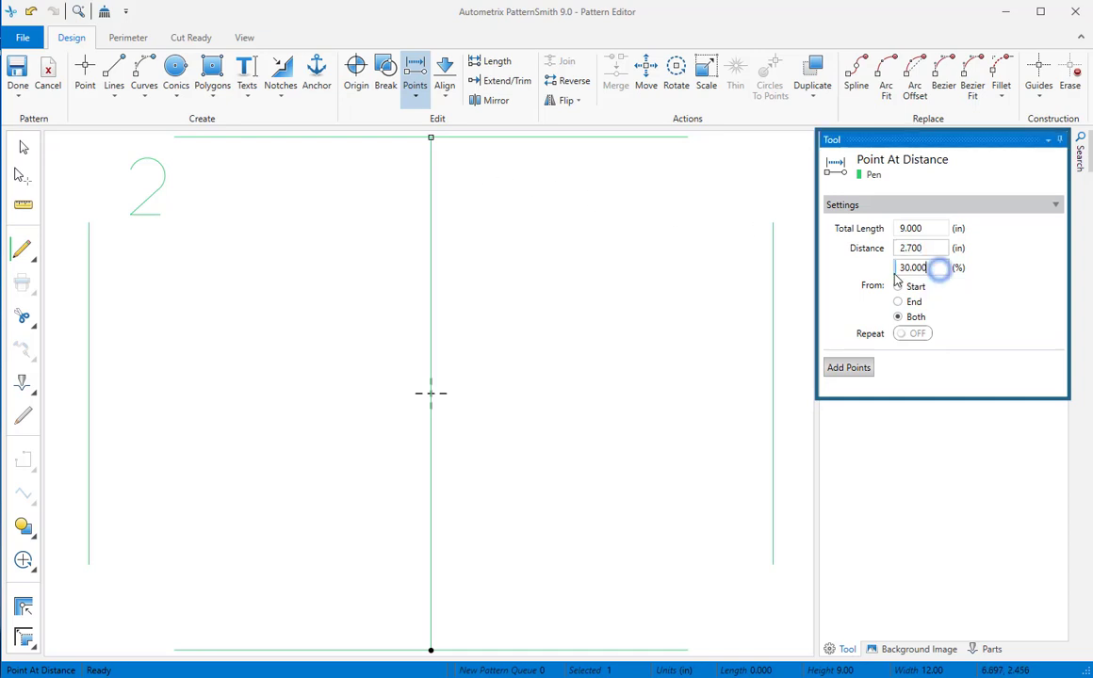
key(Tab)
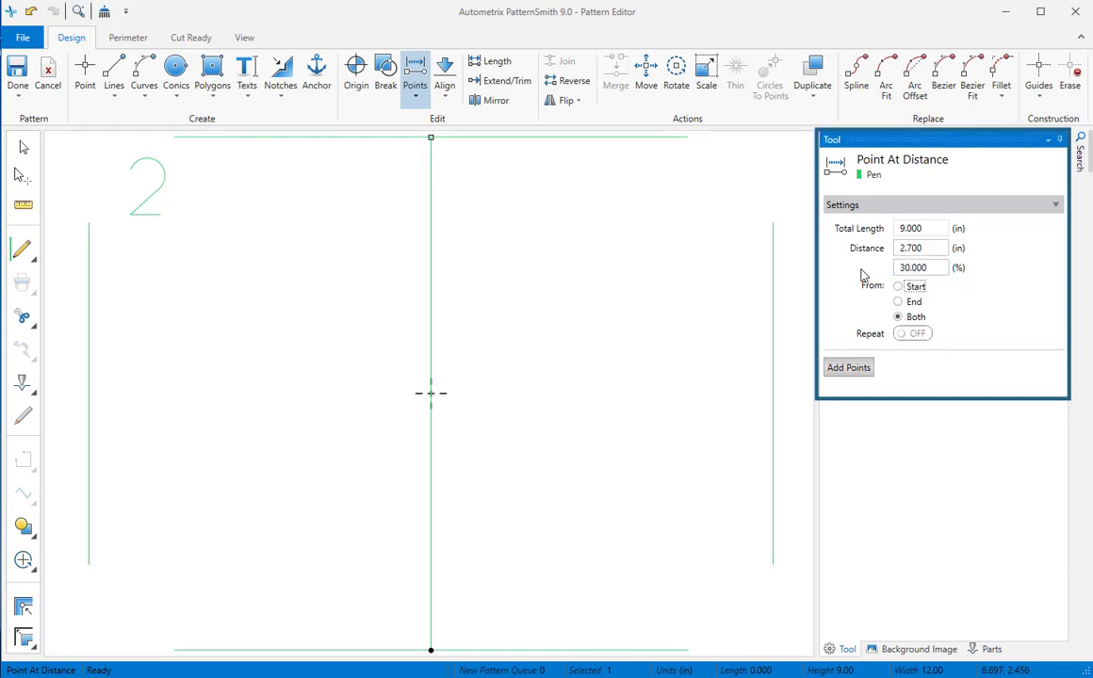
click(854, 368)
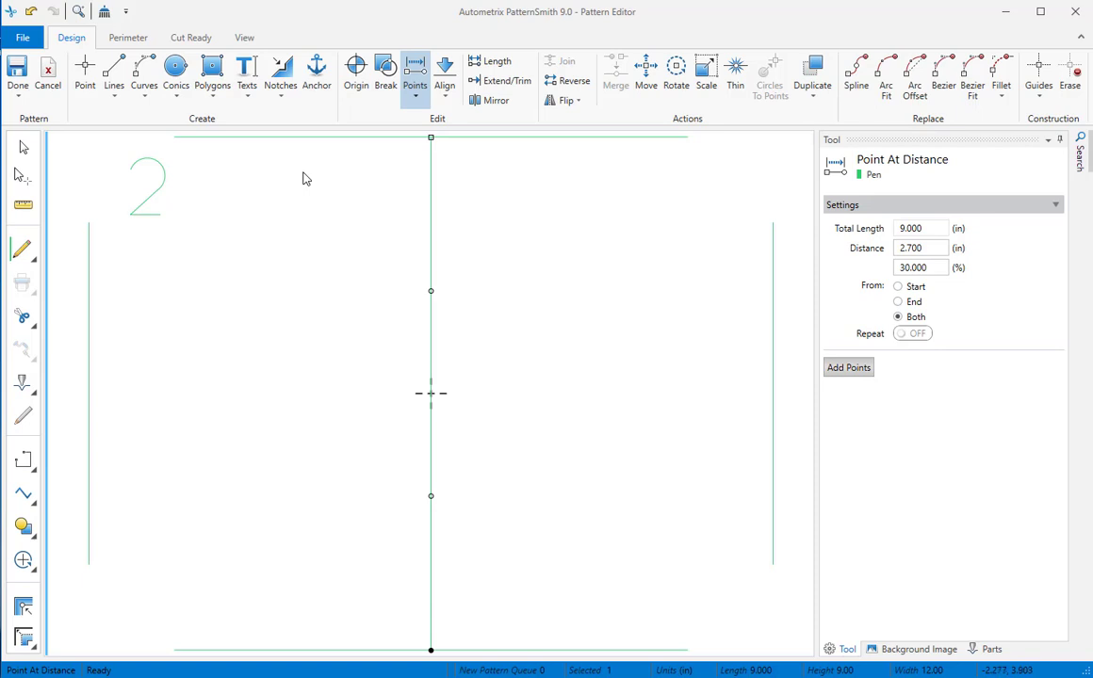
click(146, 104)
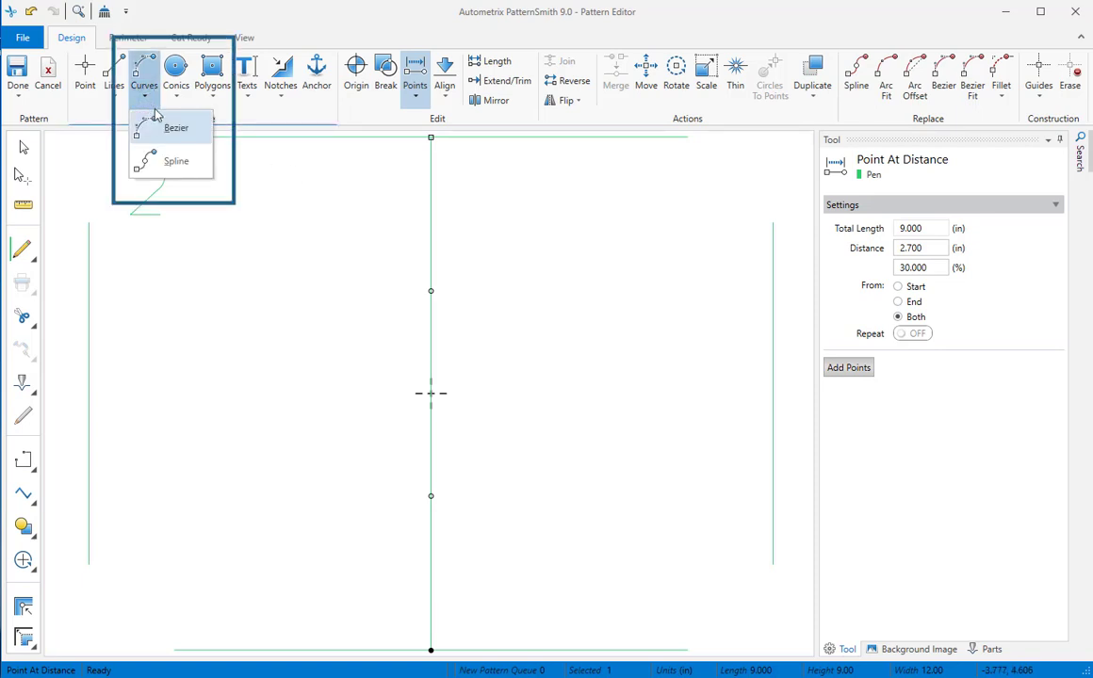
Draw a Bezier curve bulging right from the upper centre-line point to the lower one
click(175, 129)
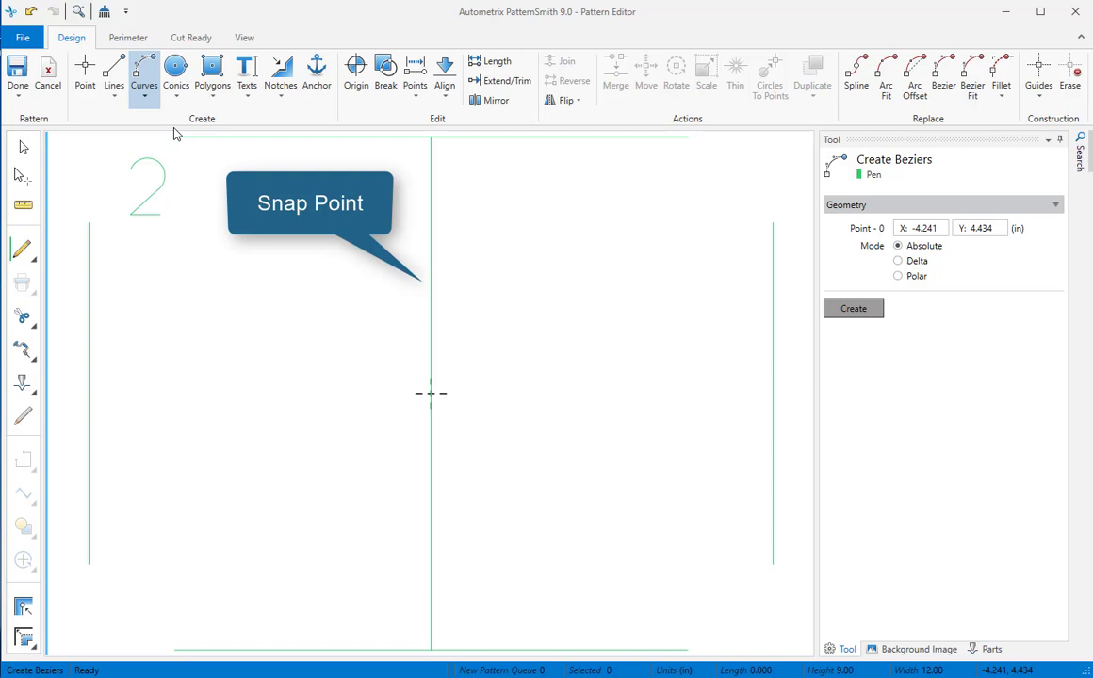
click(430, 290)
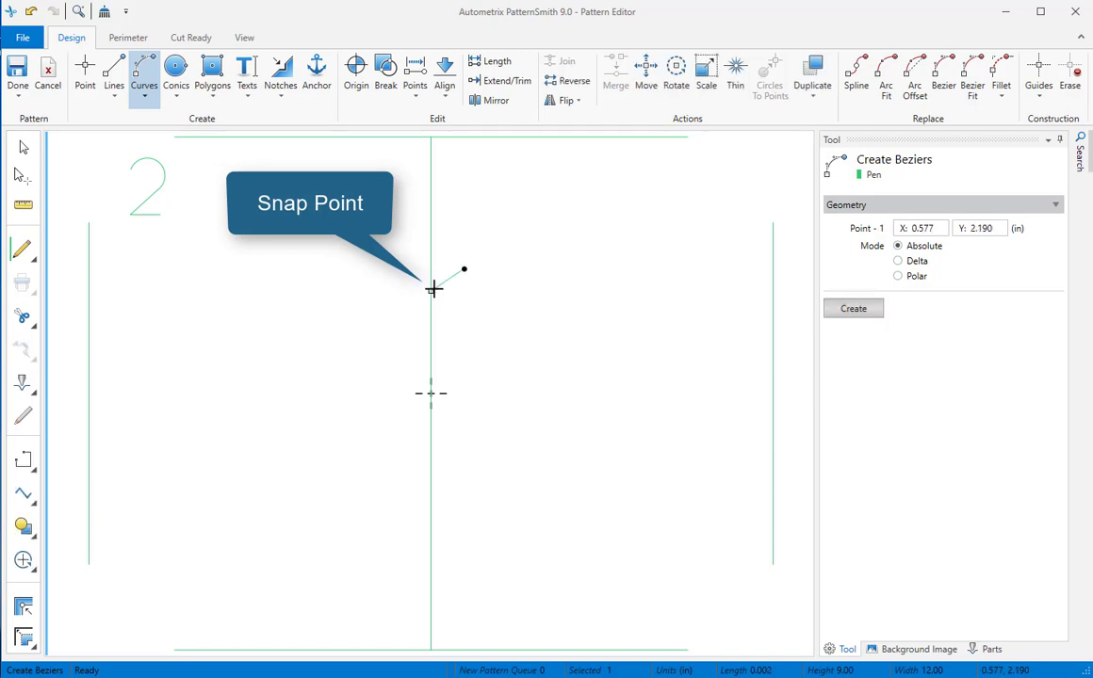
click(495, 260)
click(561, 281)
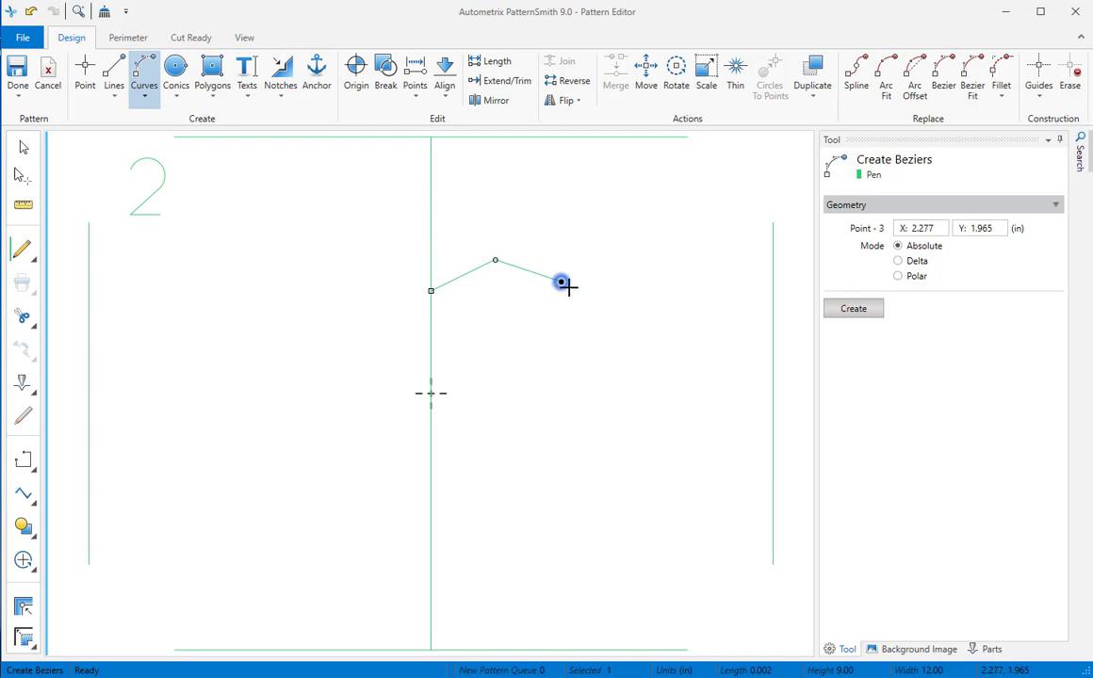
click(582, 360)
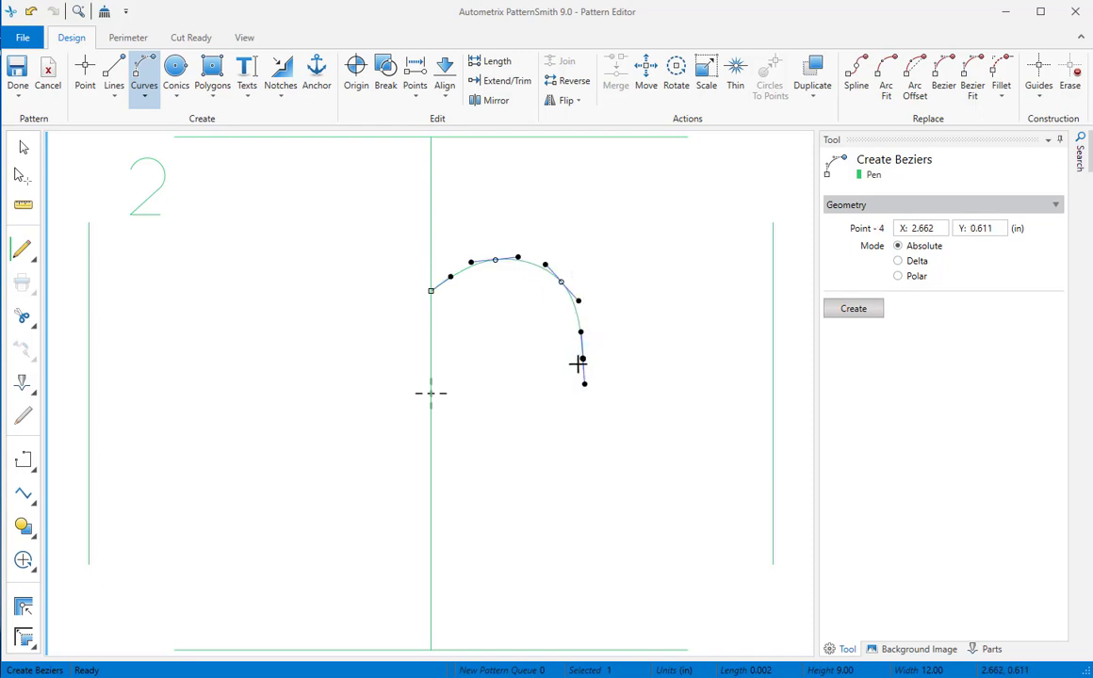
click(518, 444)
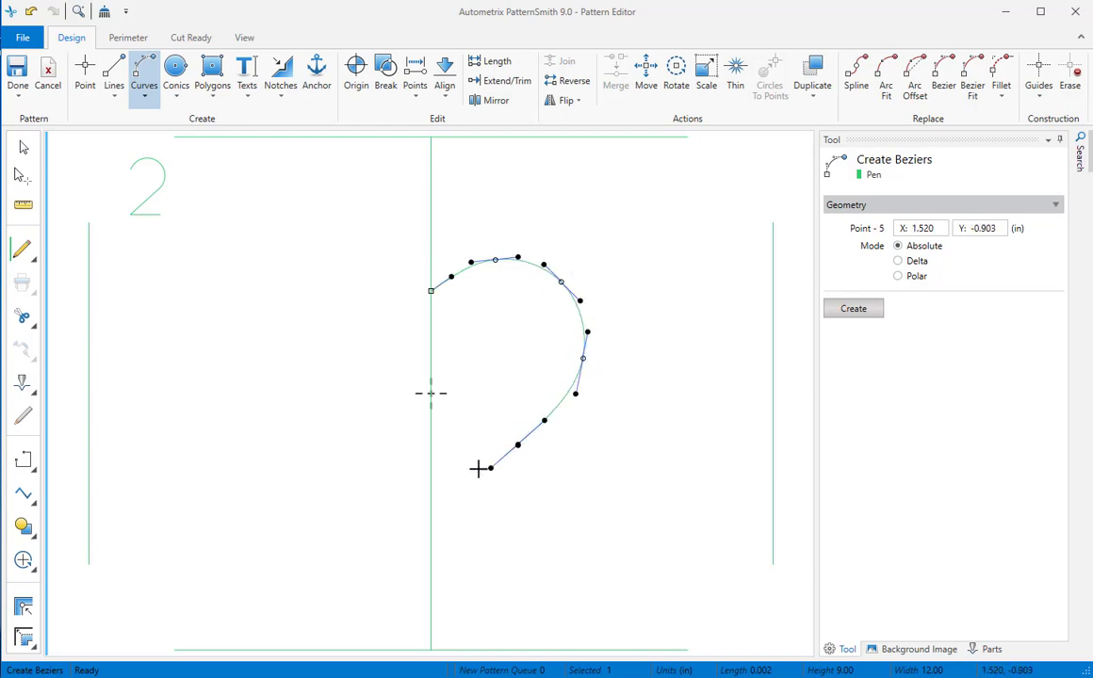
click(431, 499)
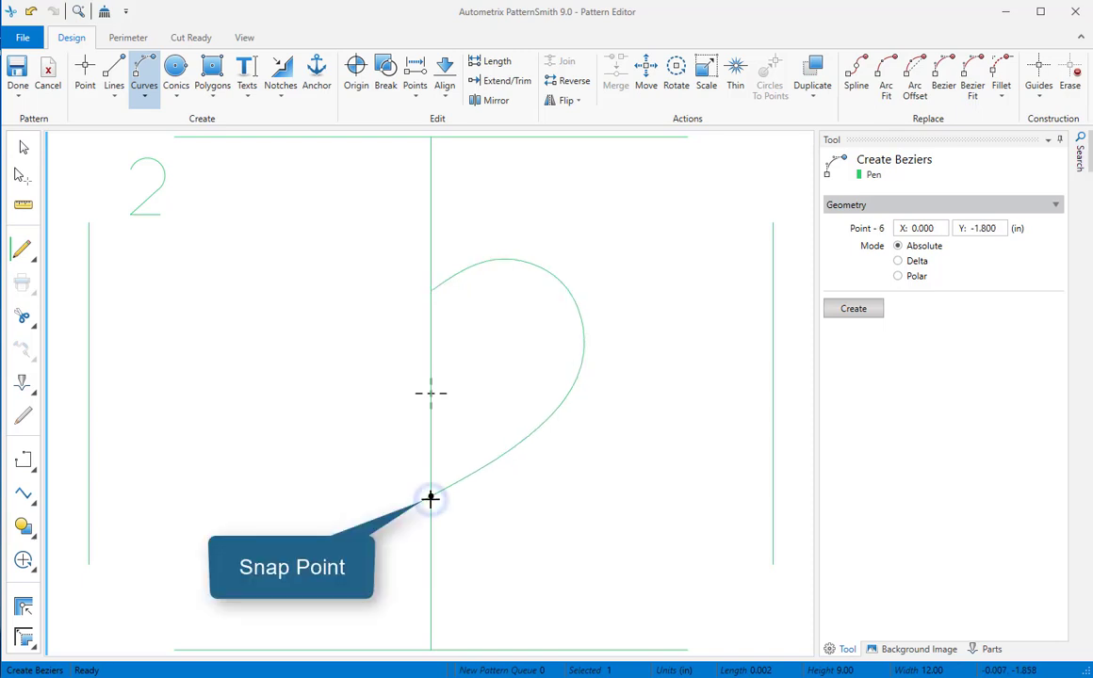
click(431, 500)
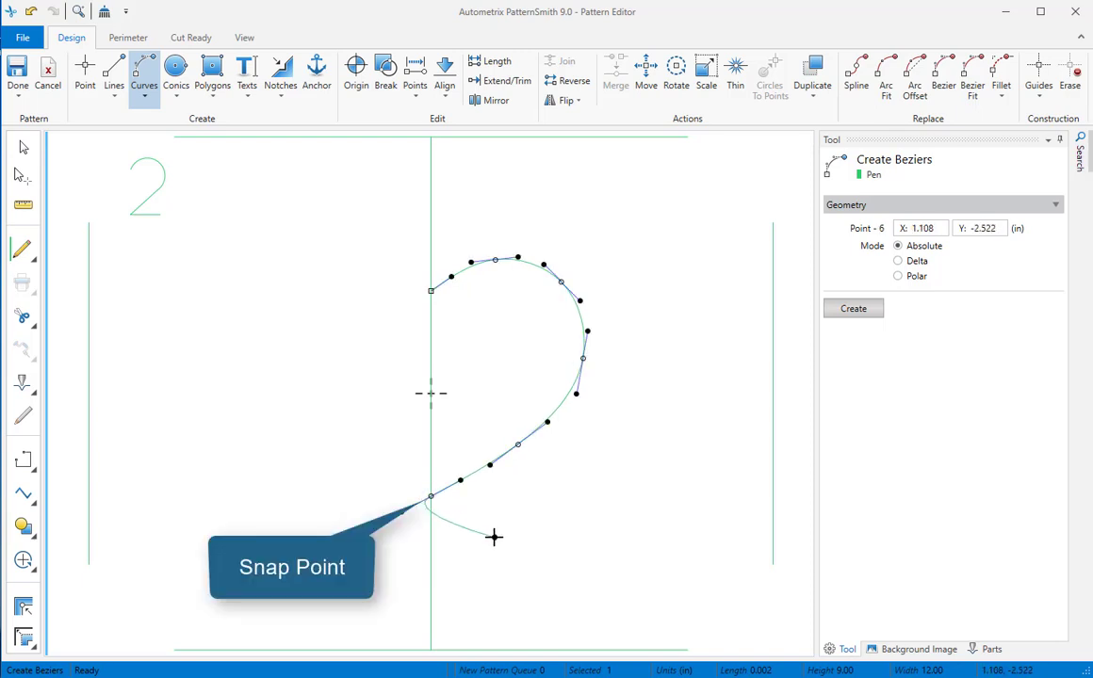
key(Return)
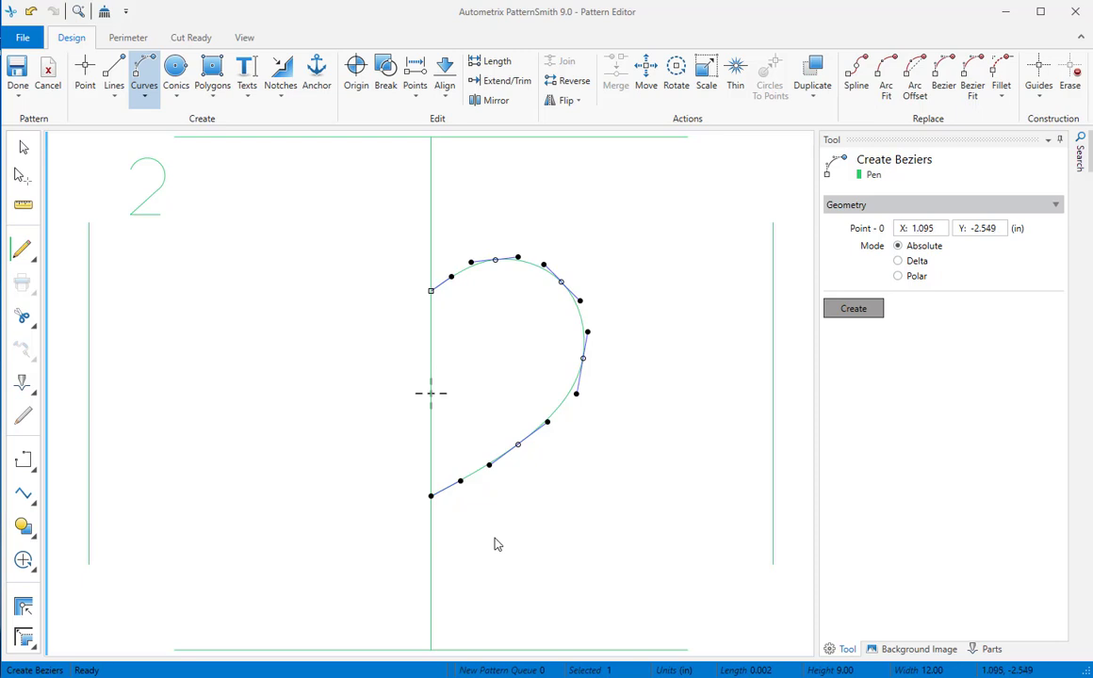
Reshape the curve's right bulge by dragging its side node slightly upward
click(23, 148)
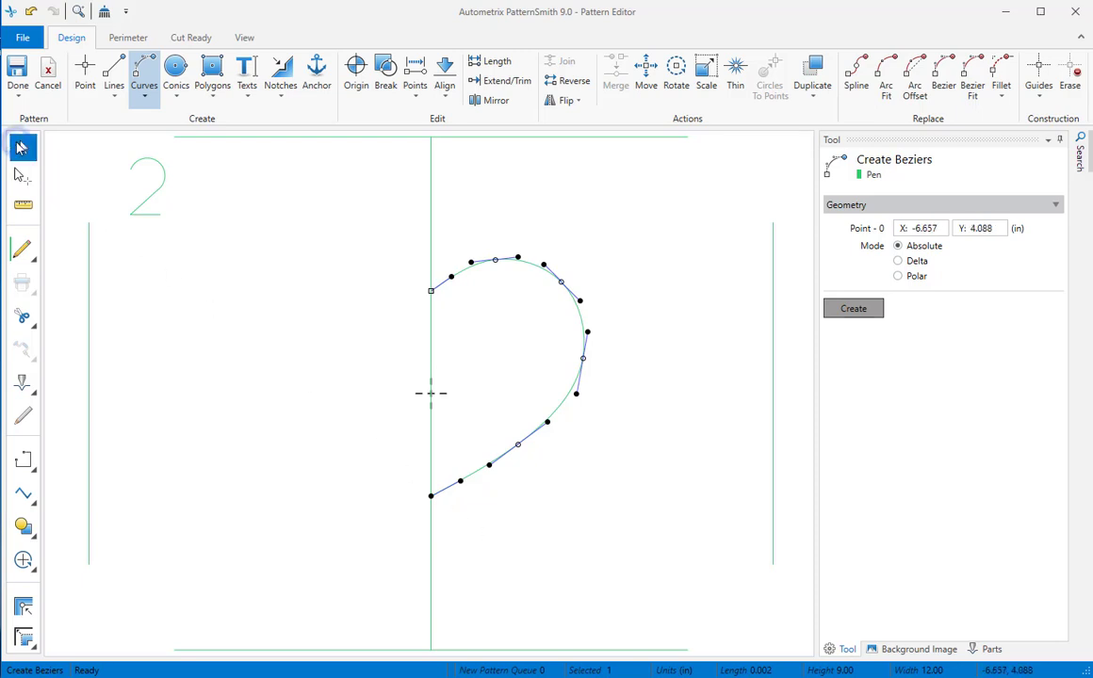
mouse_move(582, 359)
mouse_down()
mouse_move(589, 384)
mouse_move(578, 356)
mouse_move(593, 341)
mouse_up()
click(590, 336)
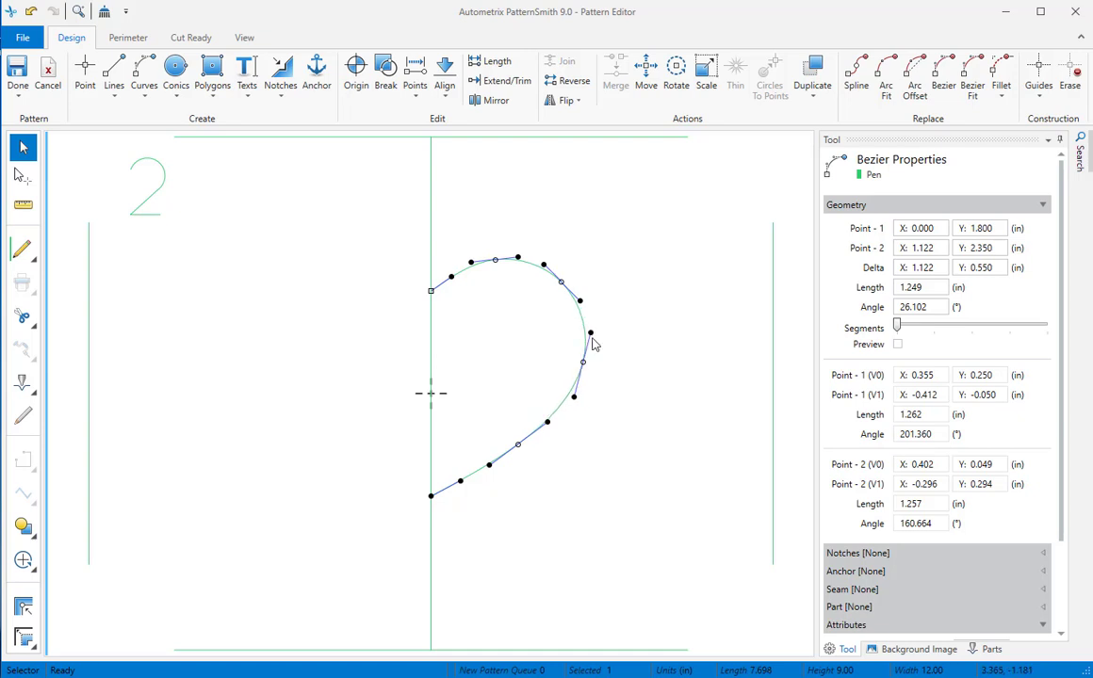
Draw the heart's left half as a spline from the upper point down to the bottom point
click(144, 86)
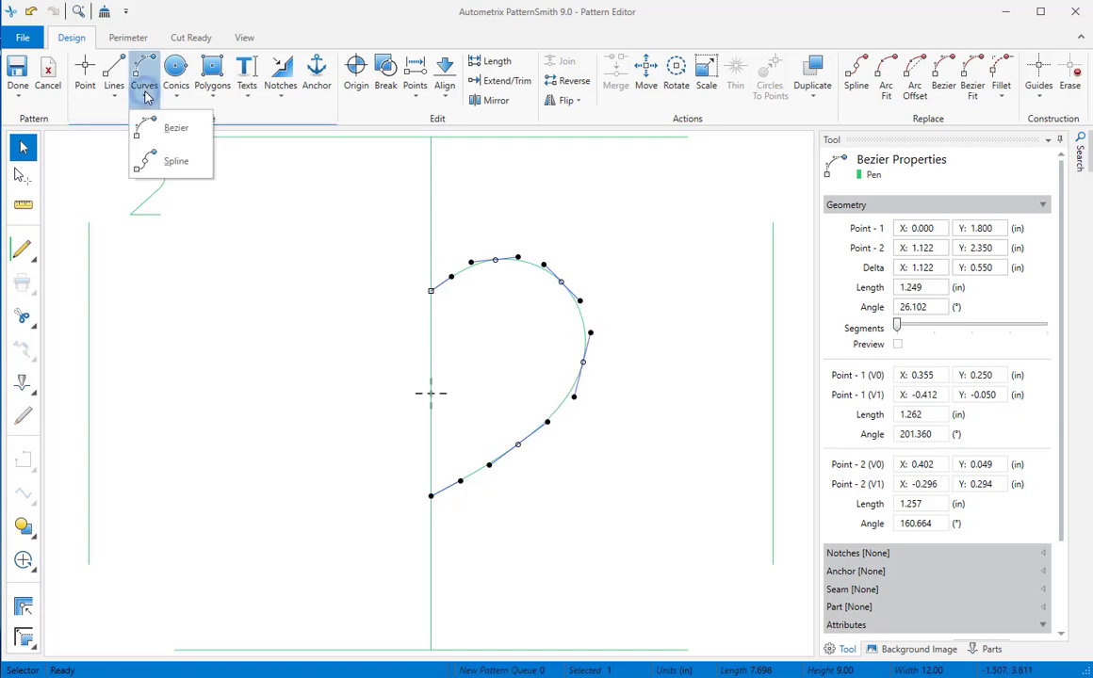
click(167, 161)
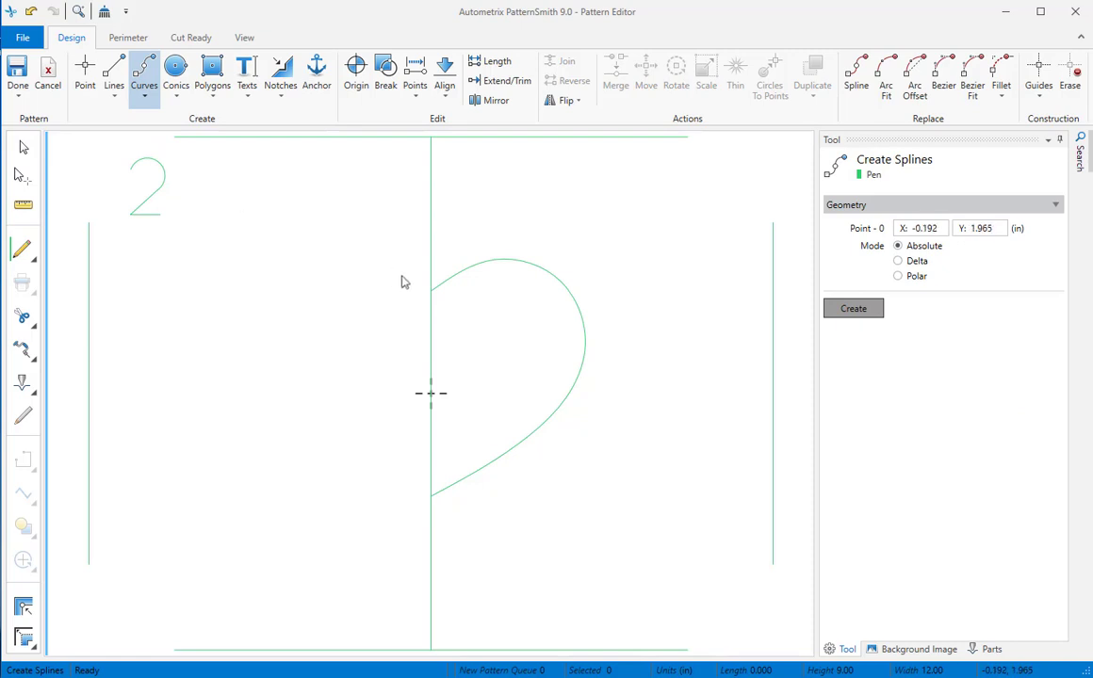
click(430, 290)
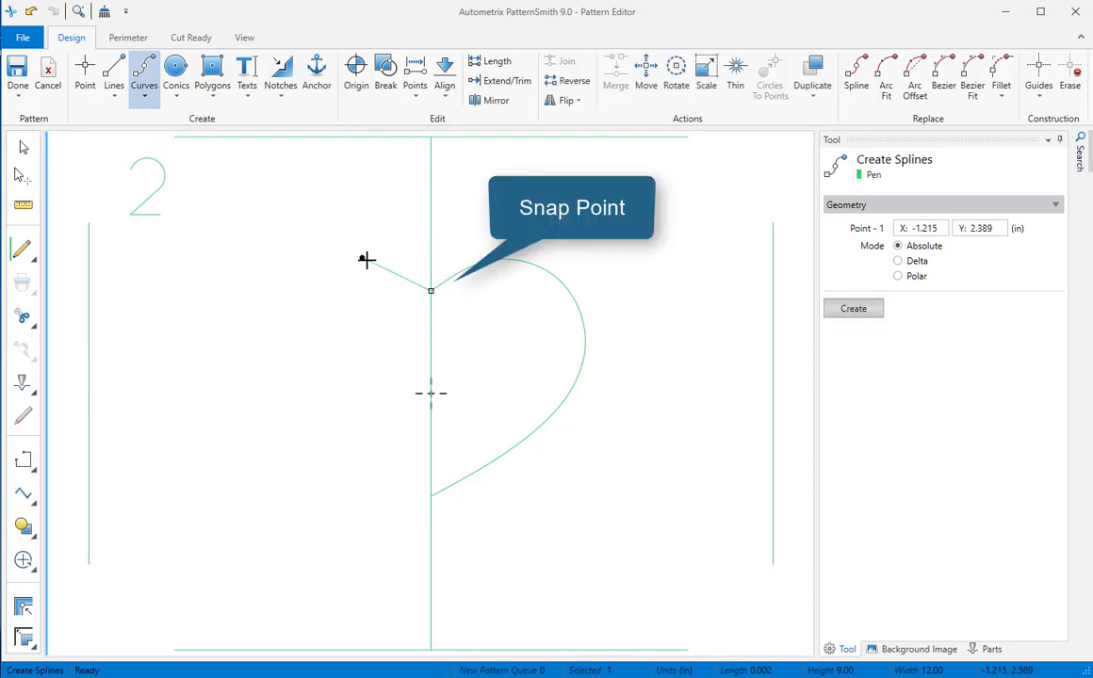
click(367, 261)
click(299, 279)
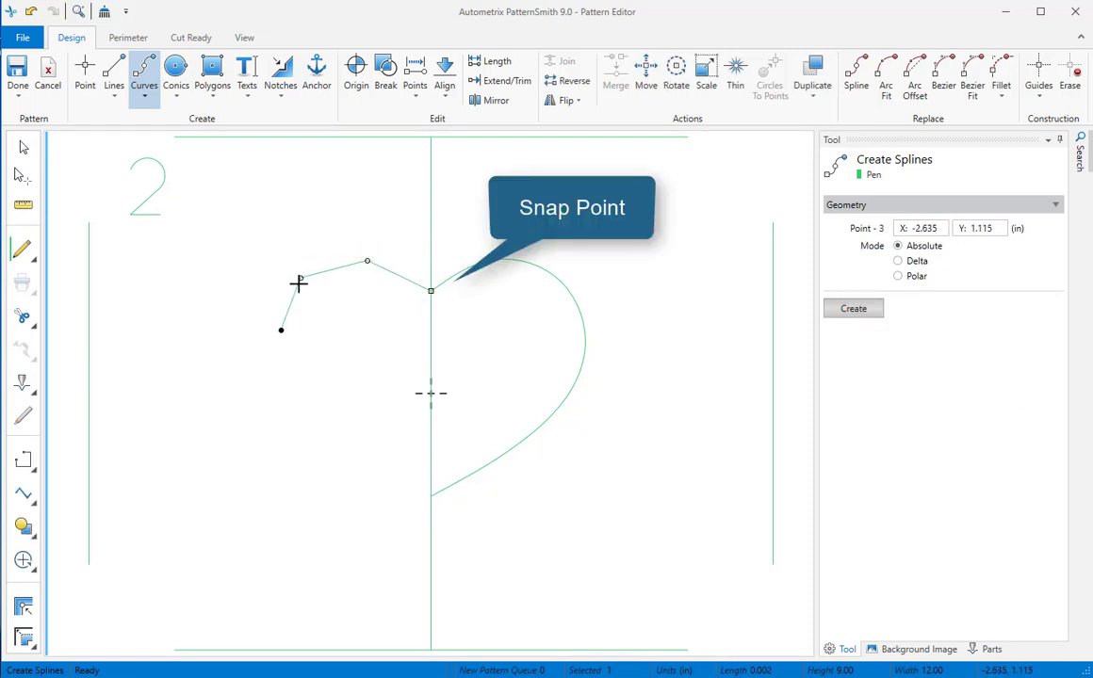
click(280, 356)
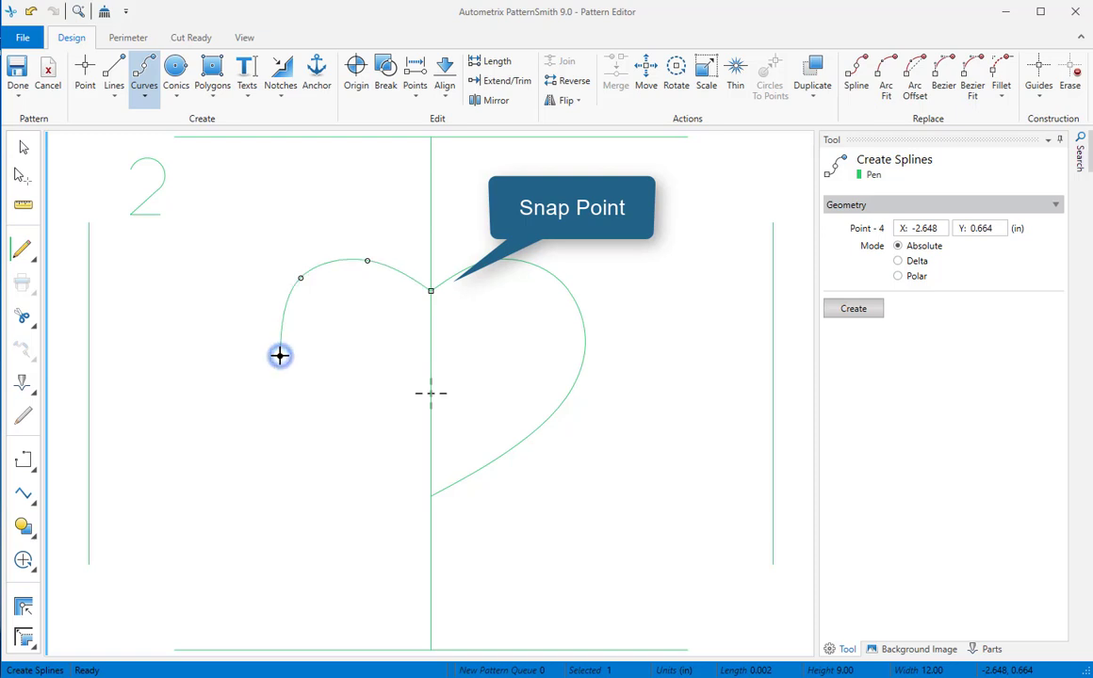
click(341, 441)
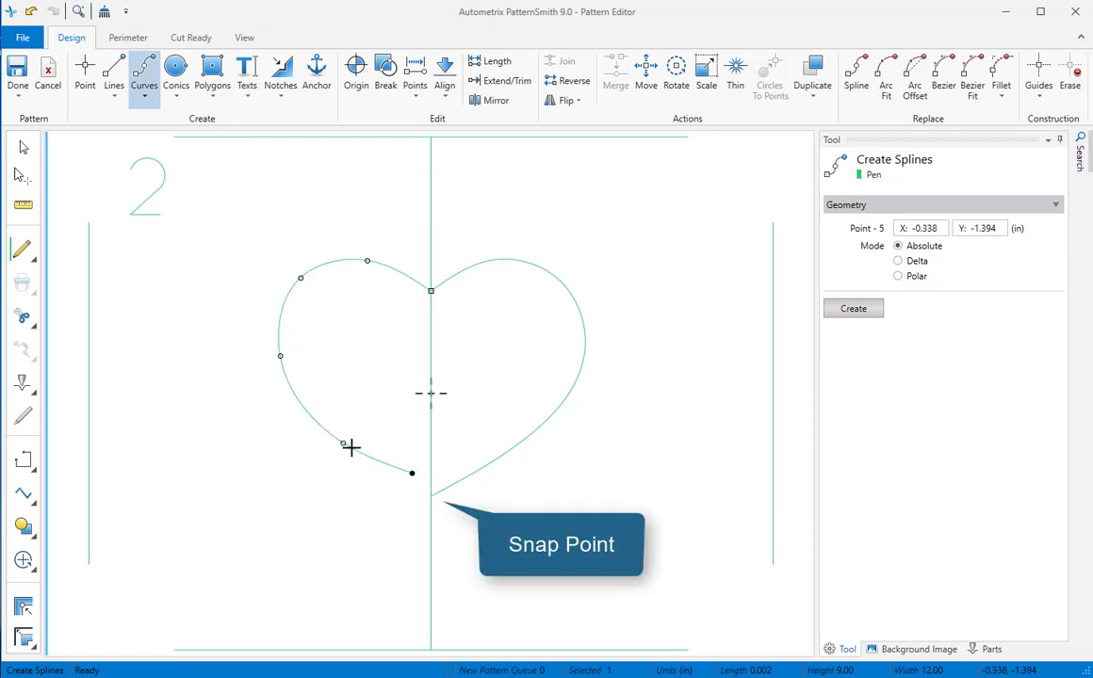
click(412, 514)
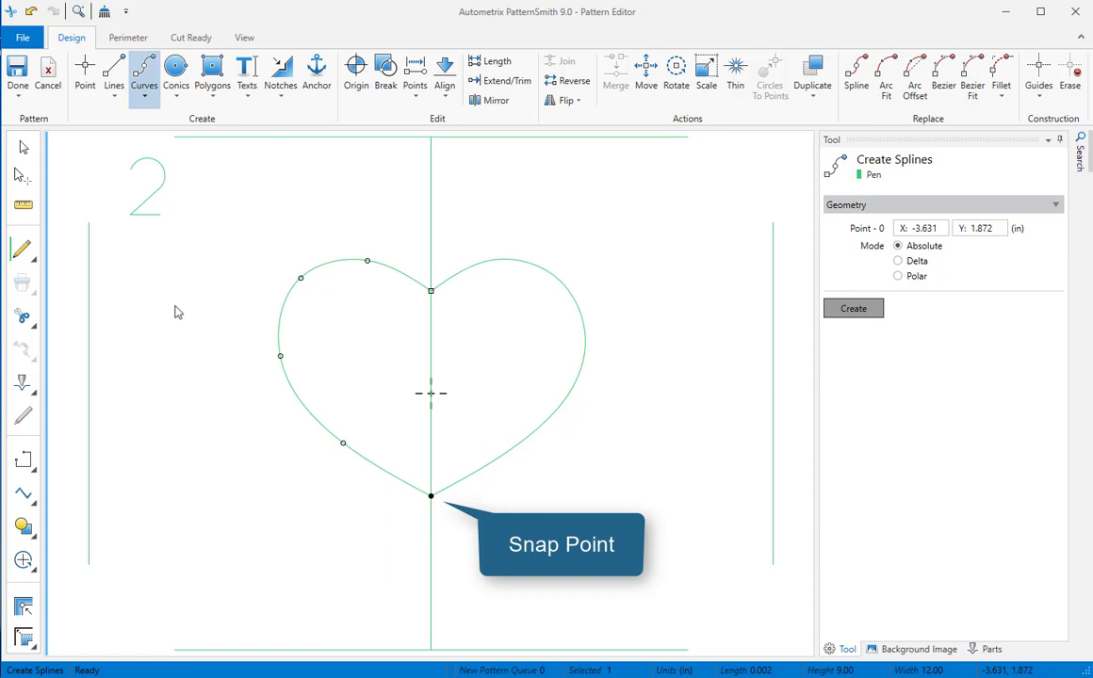
click(24, 147)
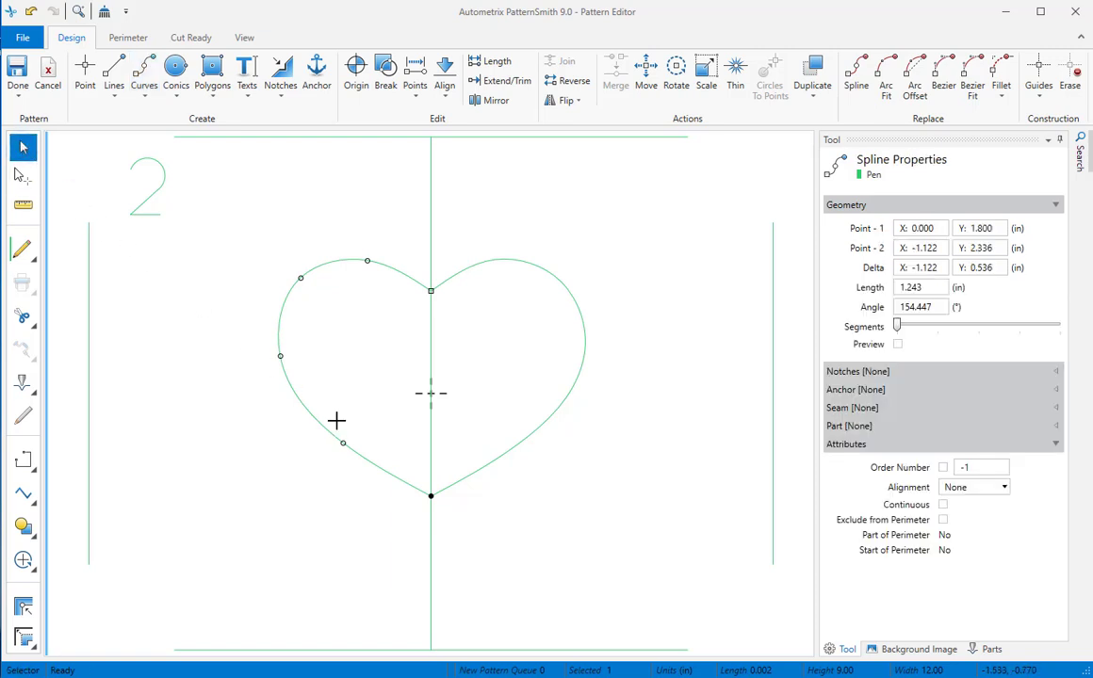
Delete the right-half Bezier and mirror the left spline across the centre line
click(574, 396)
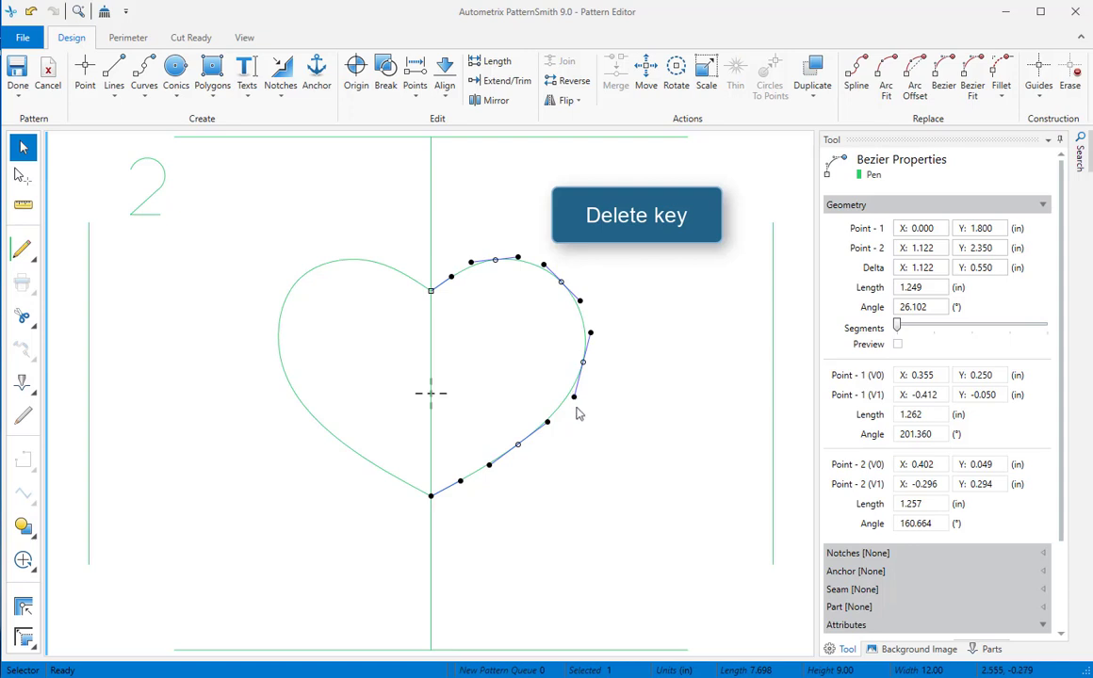
key(Delete)
click(369, 261)
click(494, 102)
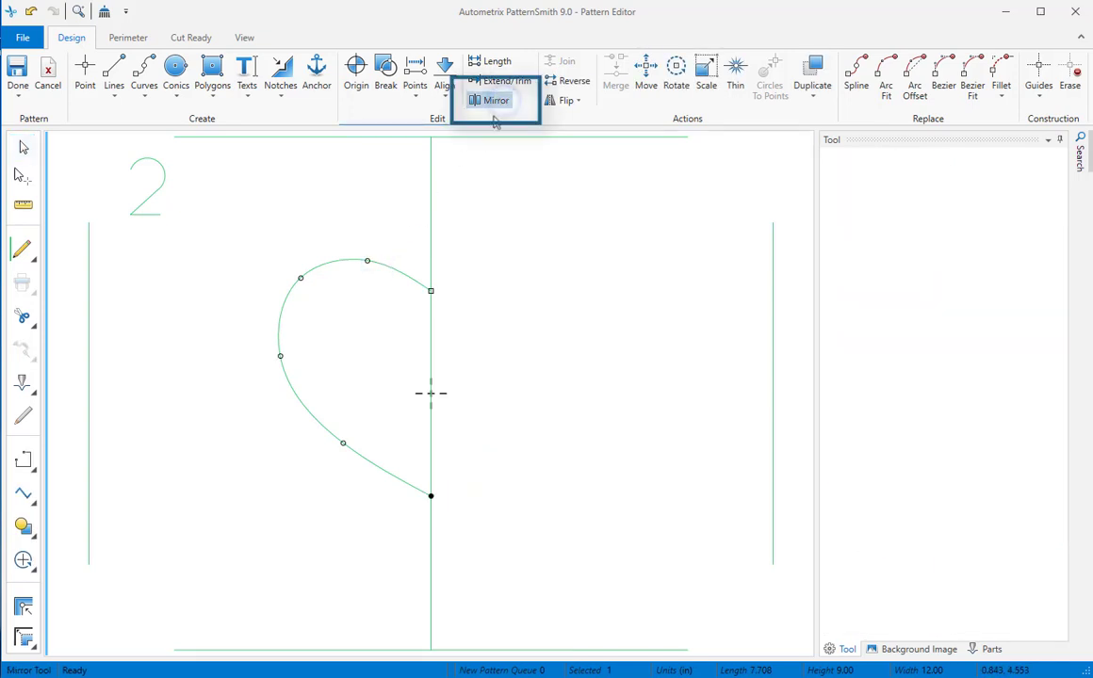
click(430, 211)
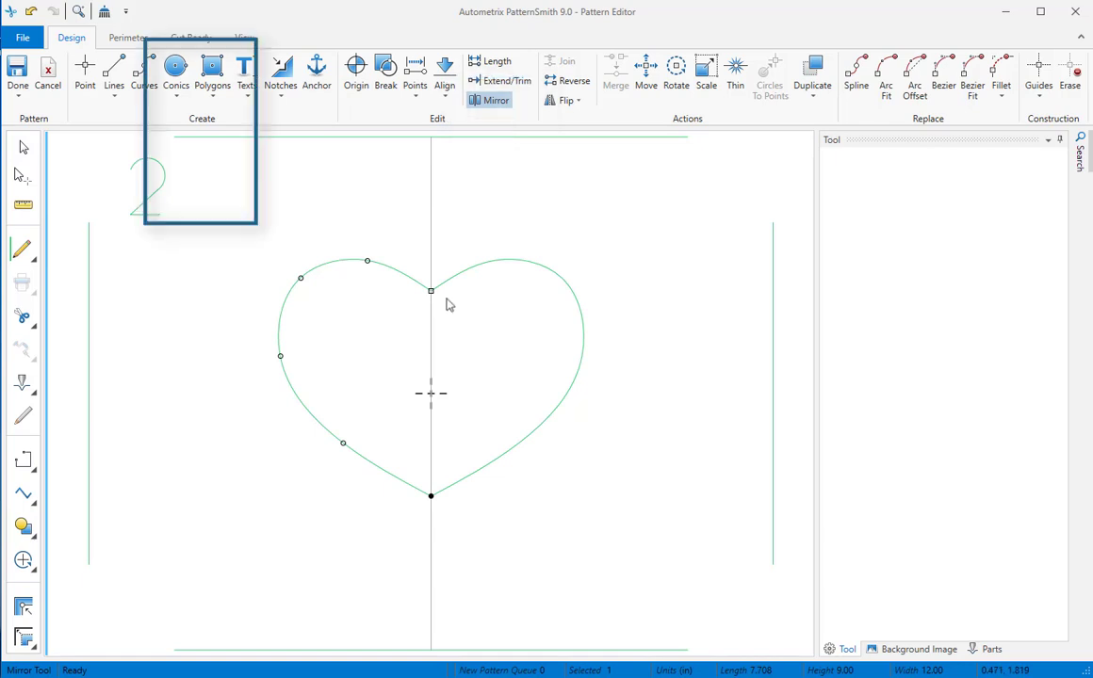
Draw a circle of about 1.365 in radius in the upper-left area
click(176, 75)
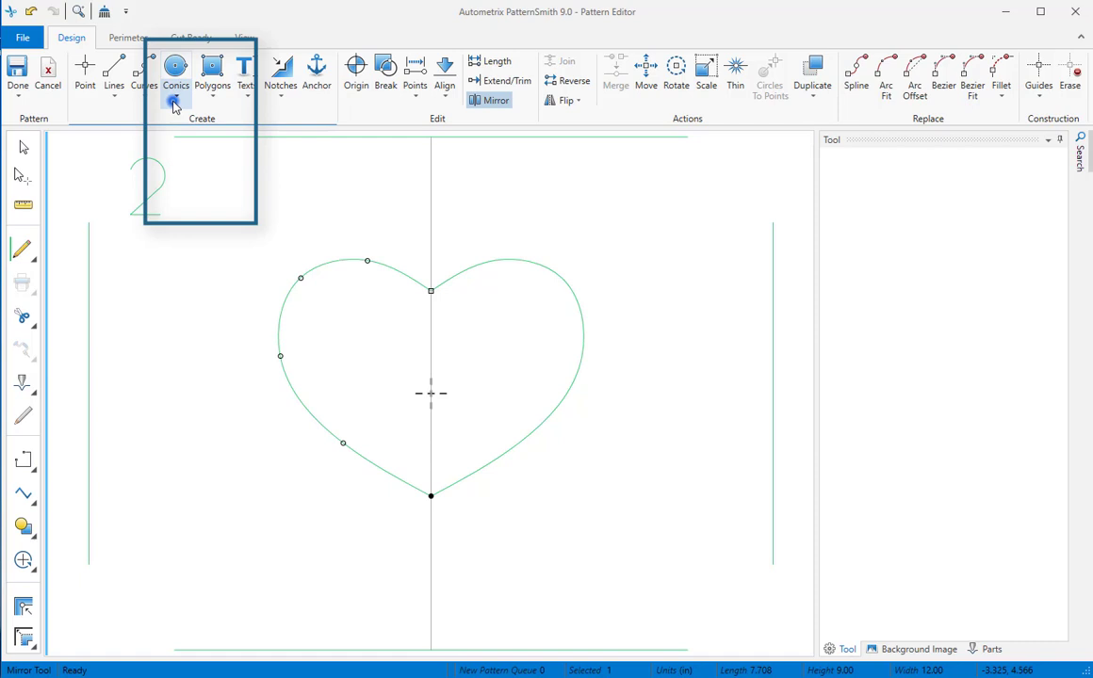
click(173, 159)
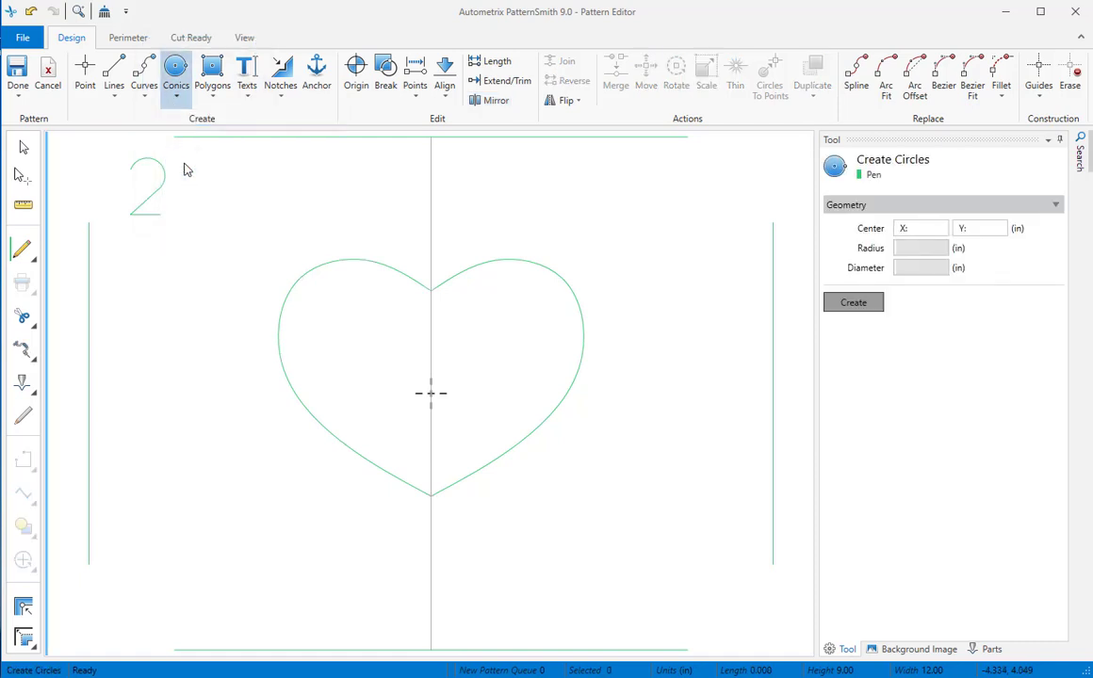
click(198, 245)
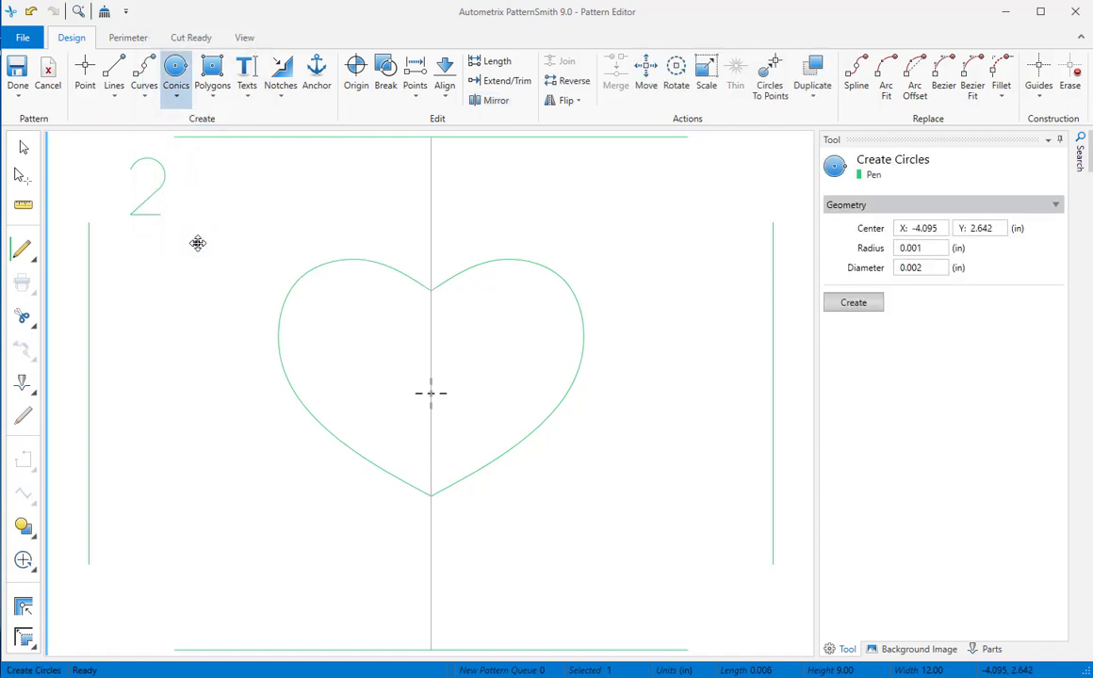
click(267, 243)
drag(267, 243, 275, 244)
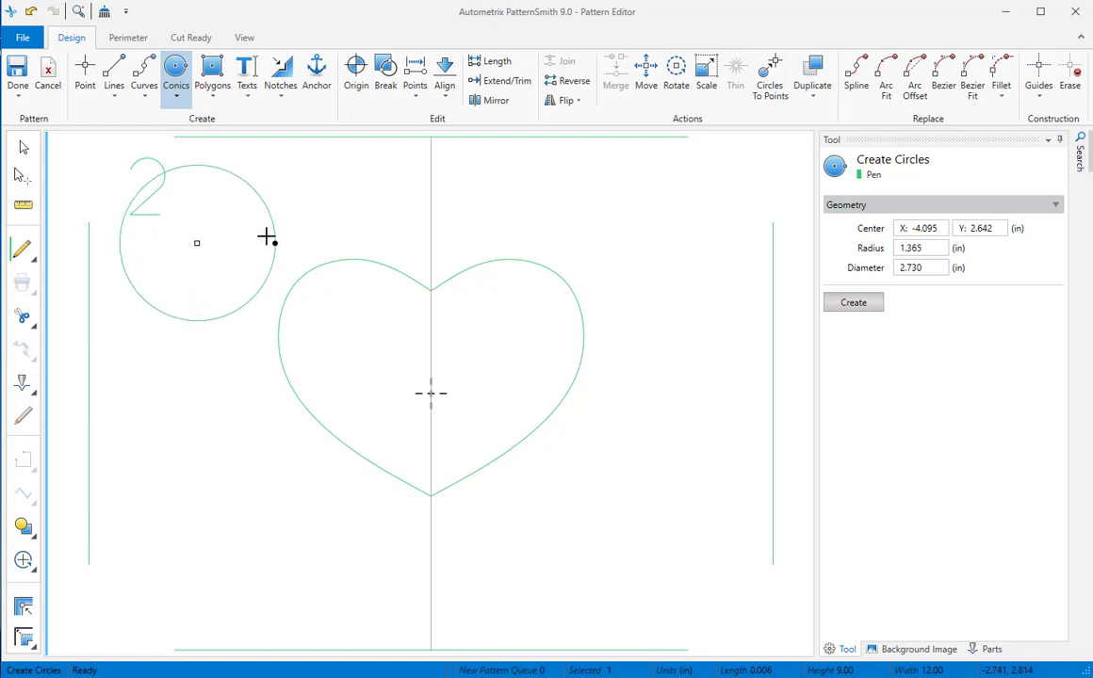
click(274, 242)
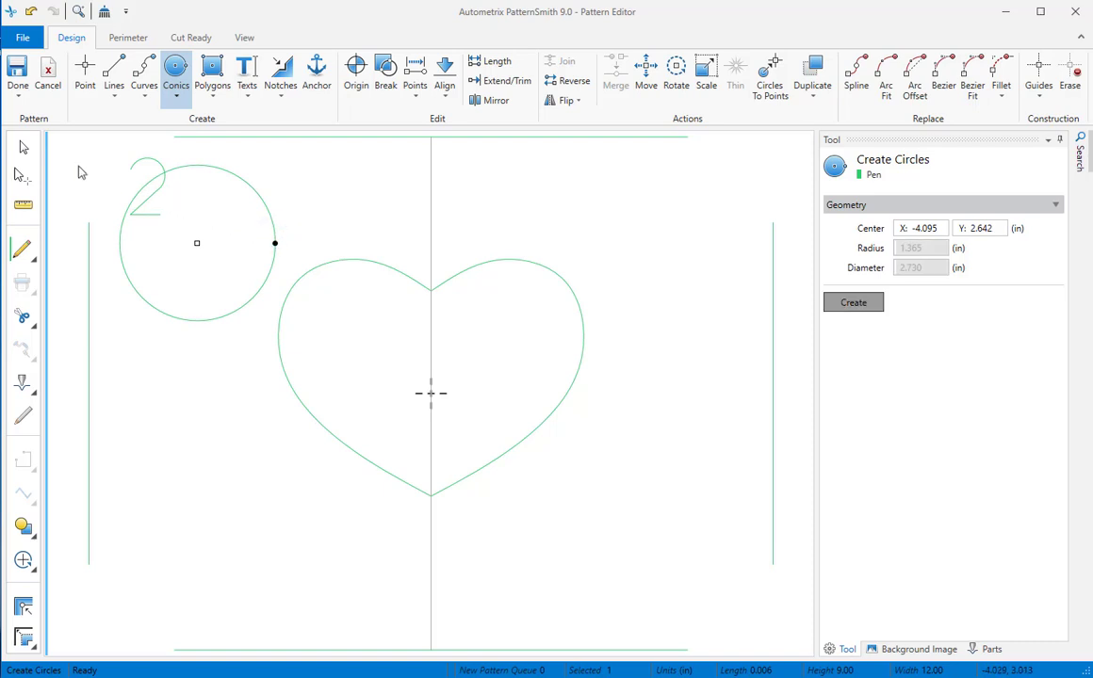
Nudge the circle slightly up to about (−4.15, 2.70) and delete the stray '2' text
click(24, 147)
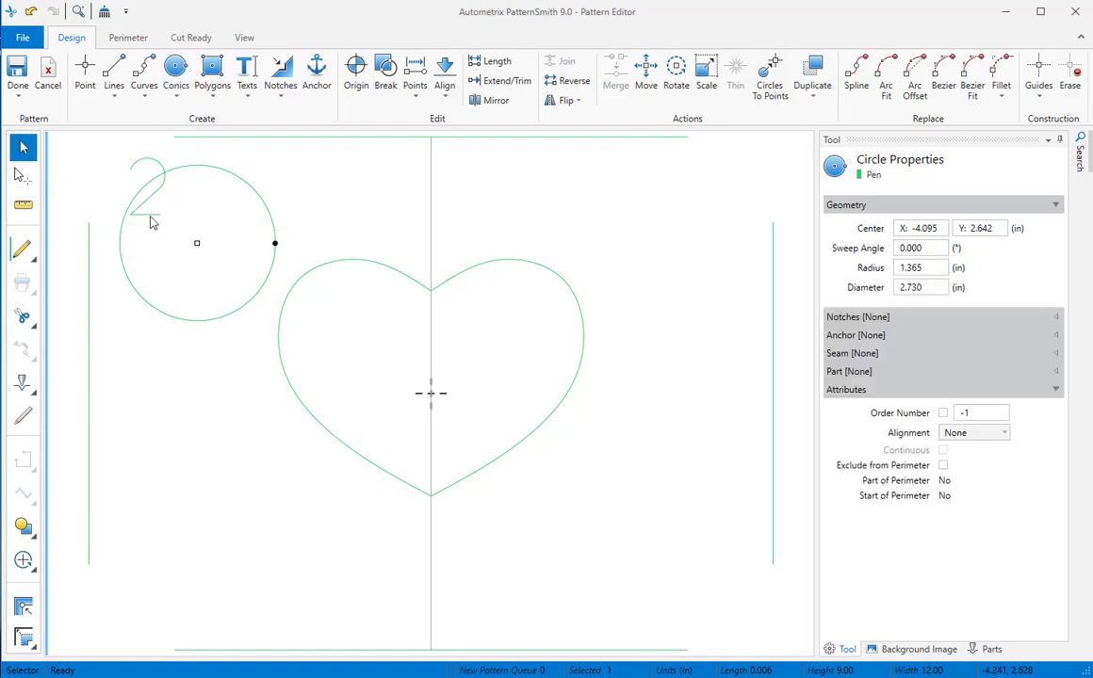
drag(197, 244, 193, 240)
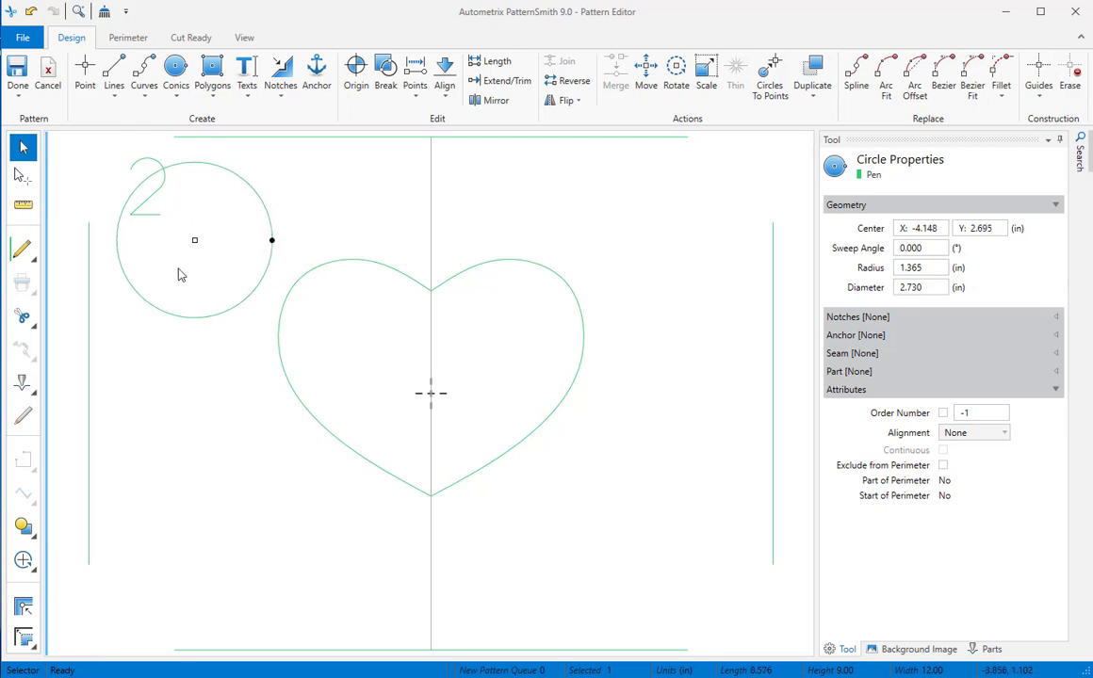
click(156, 205)
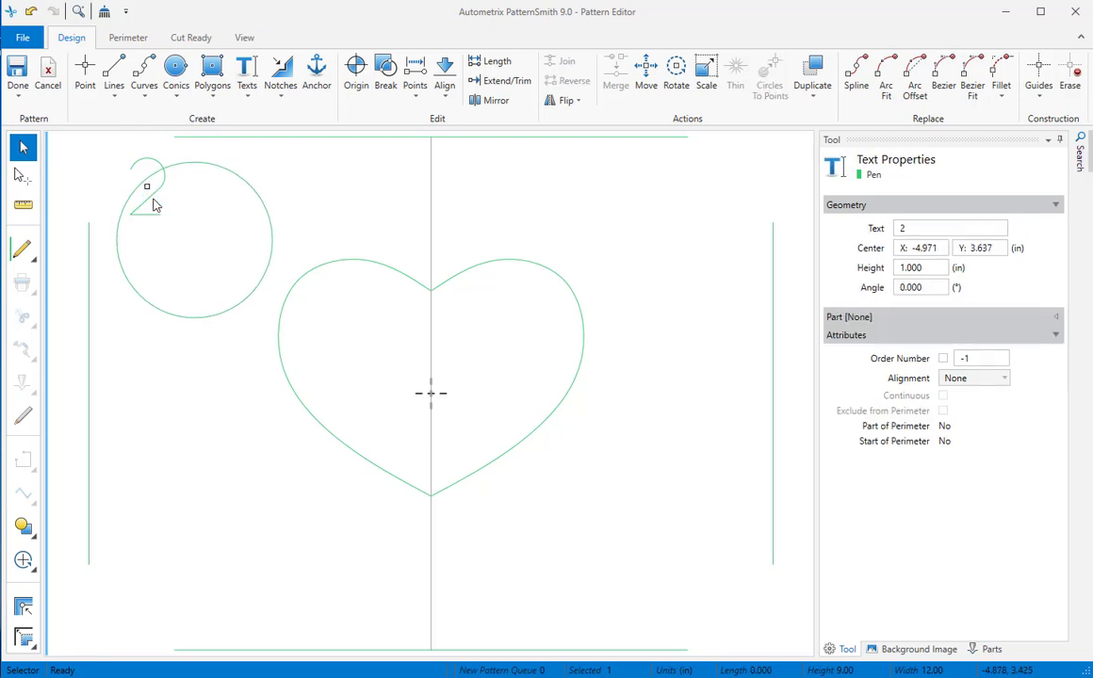
key(Delete)
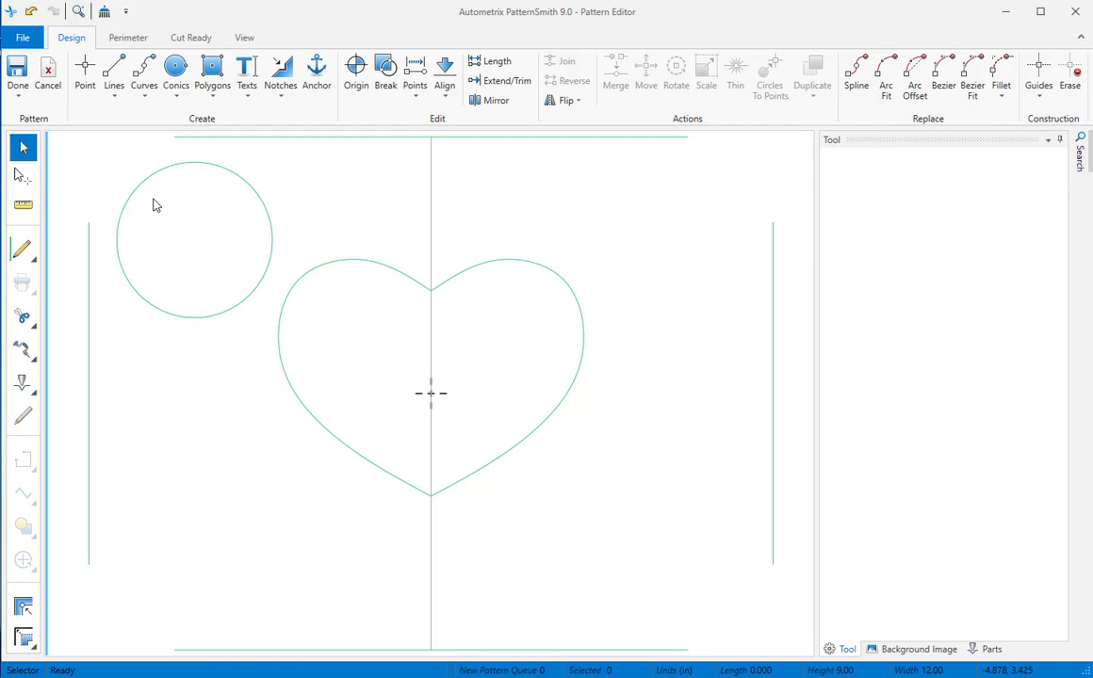
Draw a lower-right ellipse and widen it to 2.084 × 1.593 in, centred at (3.365, −2.496)
click(176, 89)
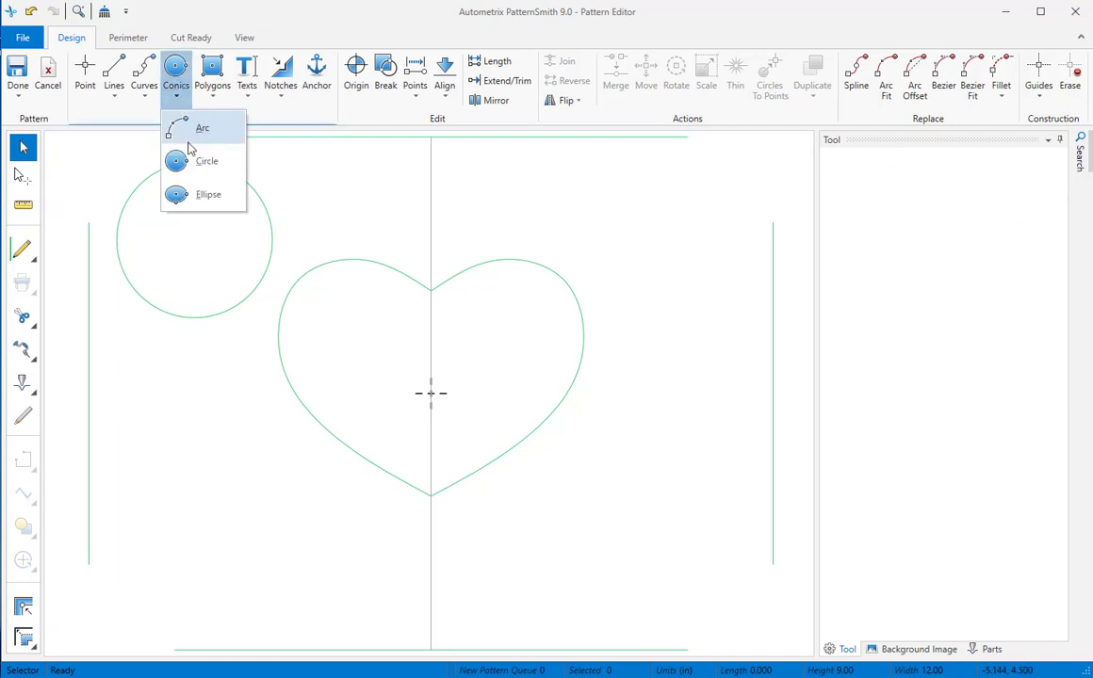
click(202, 196)
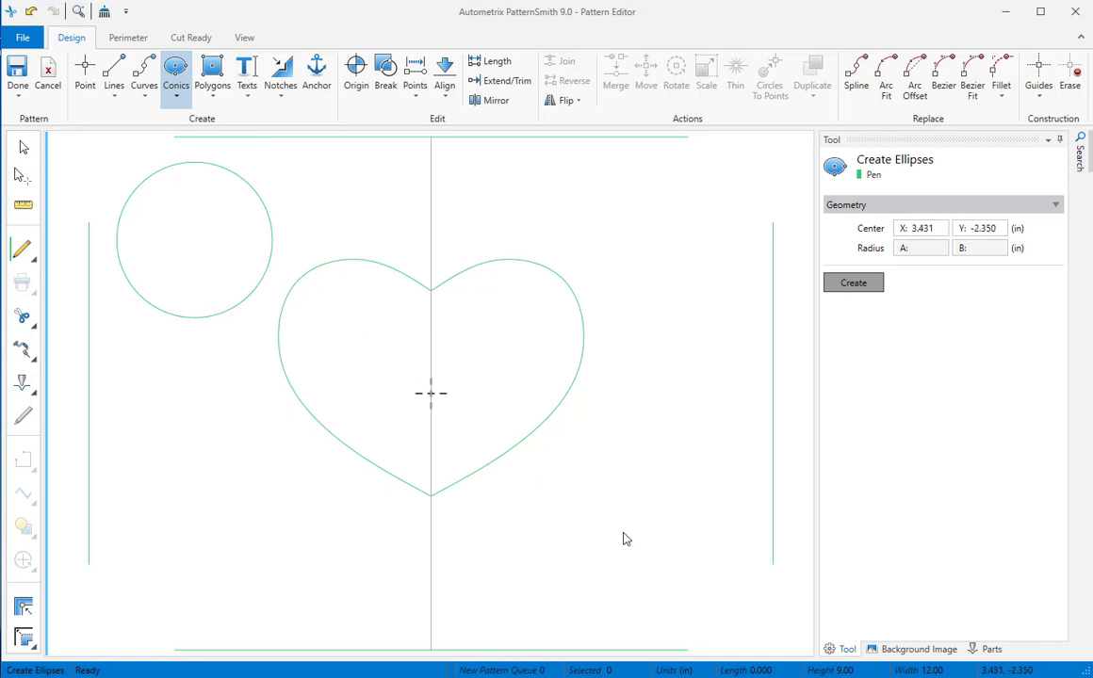
mouse_move(623, 532)
mouse_down()
mouse_move(719, 512)
mouse_move(642, 514)
mouse_move(735, 446)
mouse_up()
click(735, 445)
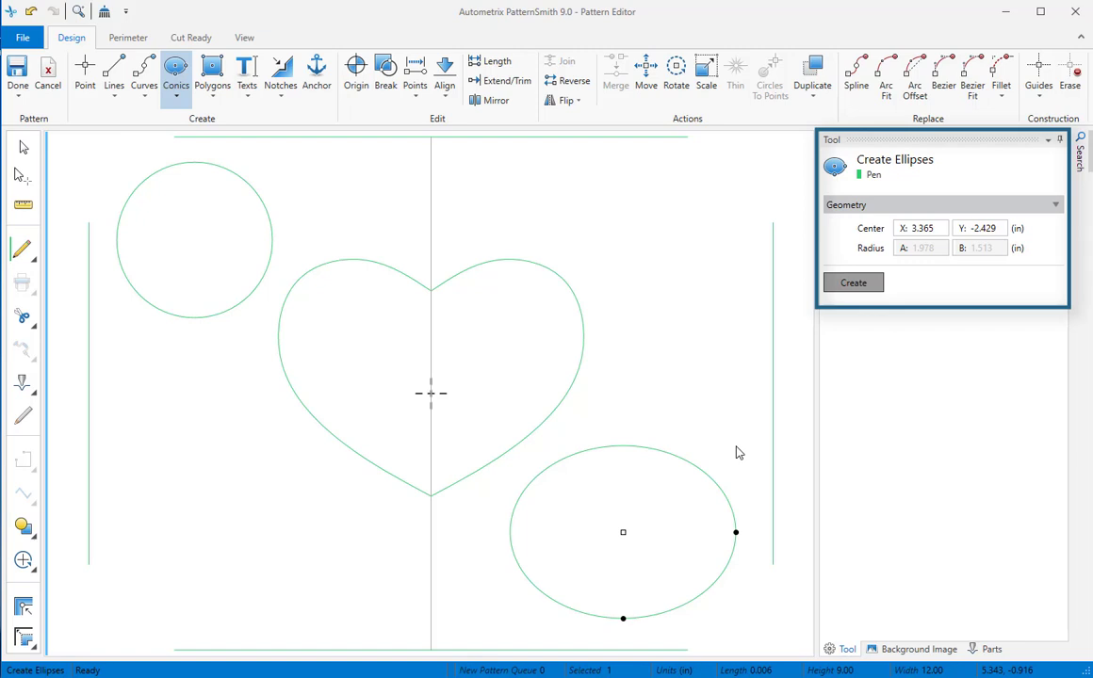
click(23, 146)
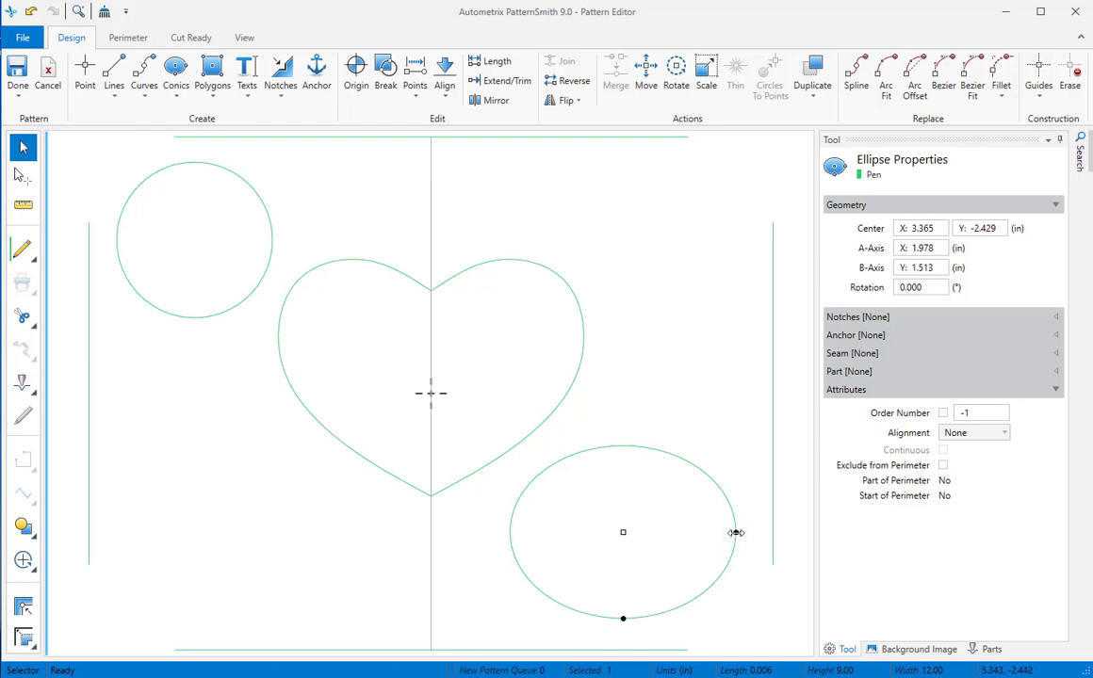
drag(736, 533, 741, 533)
drag(630, 531, 621, 534)
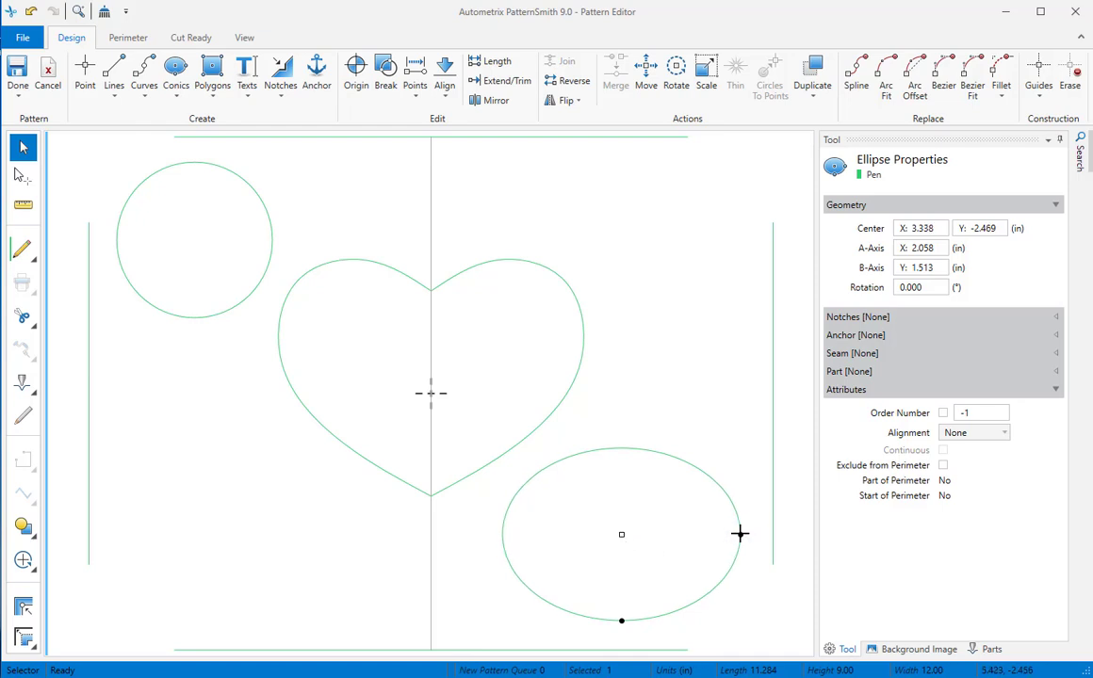
drag(739, 535, 742, 535)
Make the ellipse slightly taller, then draw a 3.584 × 2.801 in rectangle at lower left
drag(623, 622, 623, 625)
drag(622, 537, 622, 536)
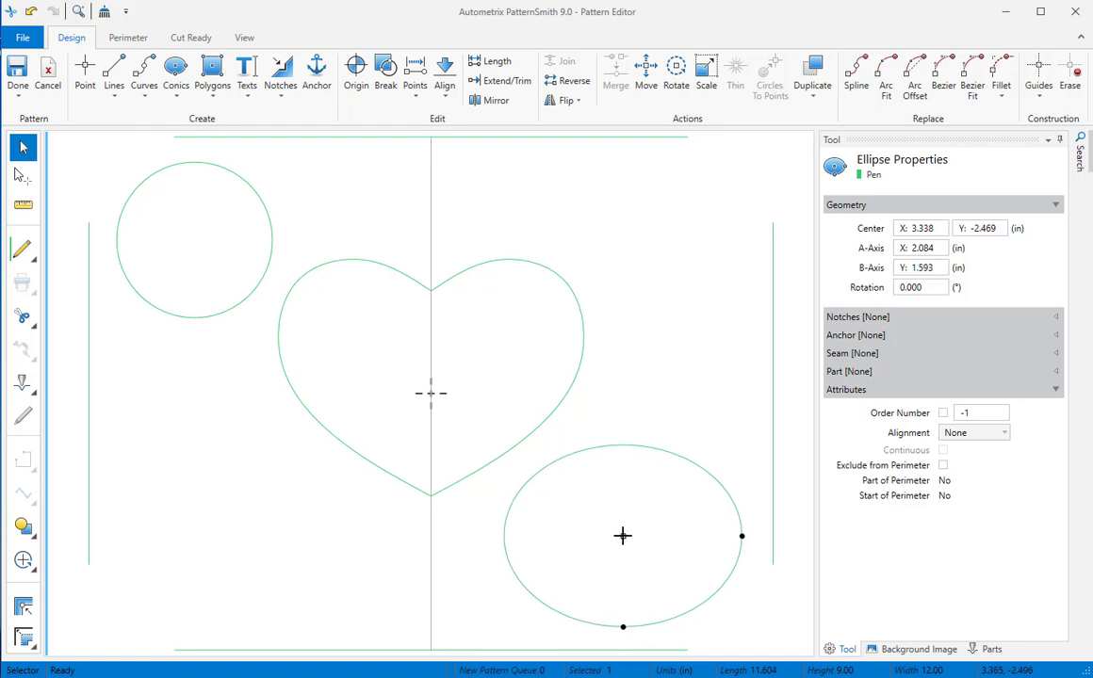
click(209, 92)
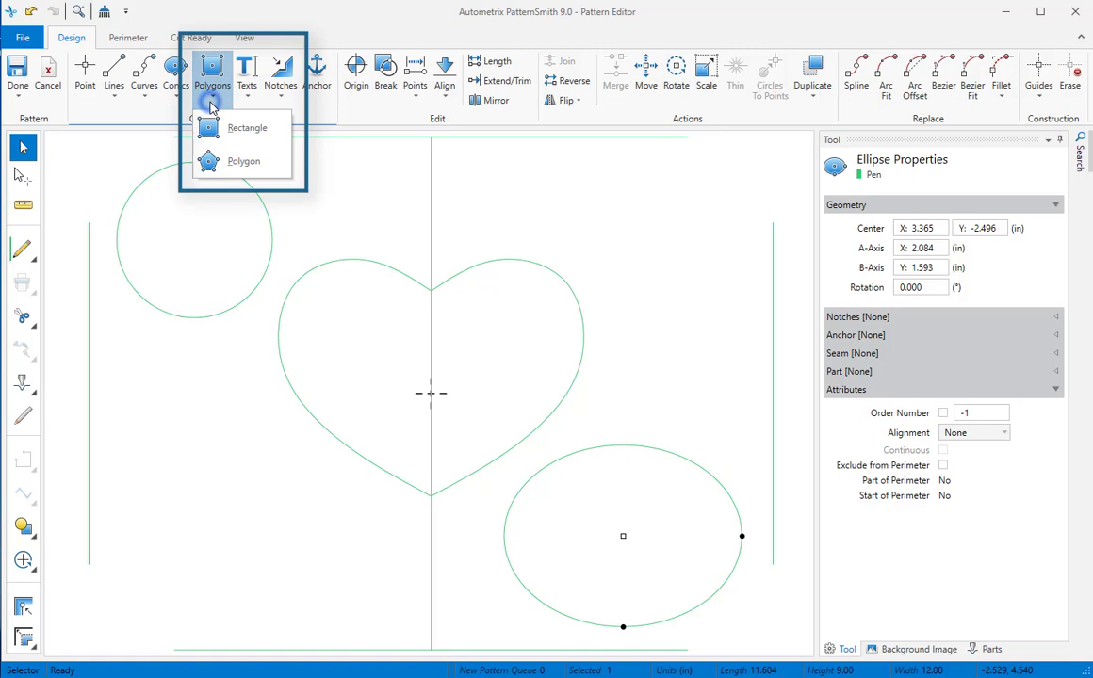
click(239, 132)
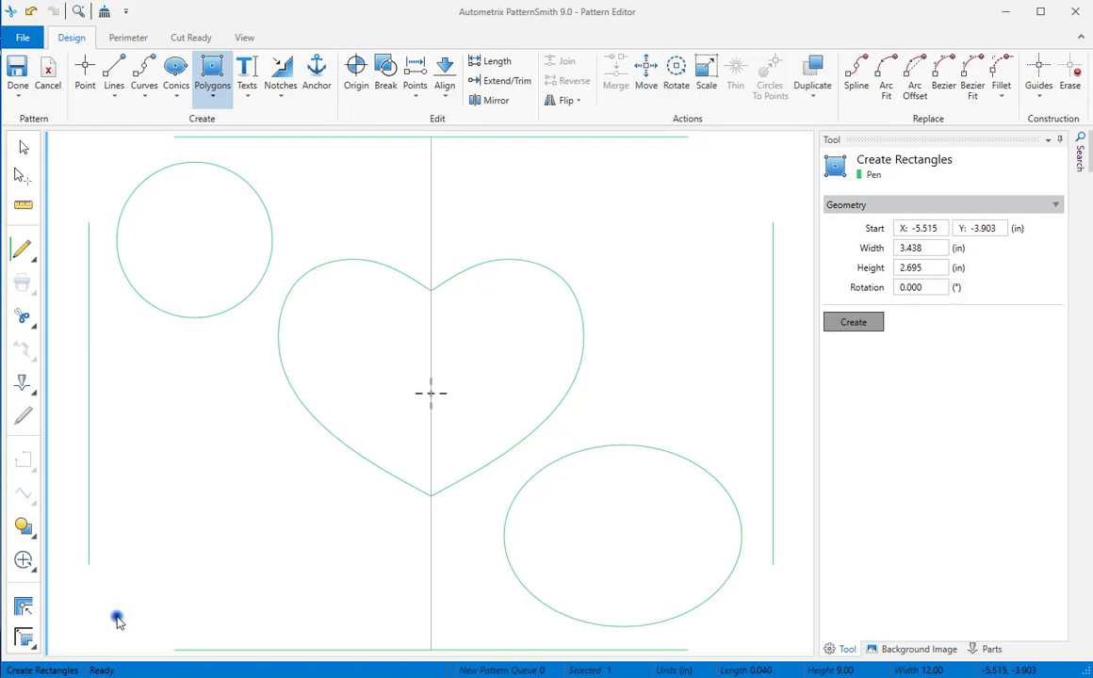
drag(117, 616, 321, 456)
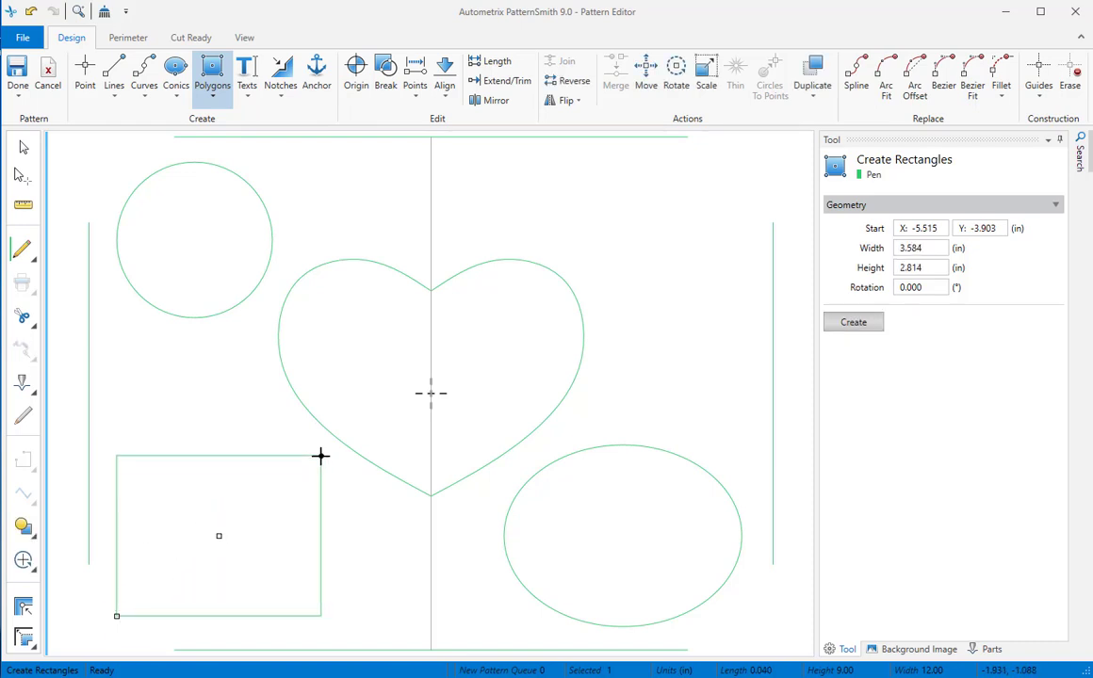
click(320, 456)
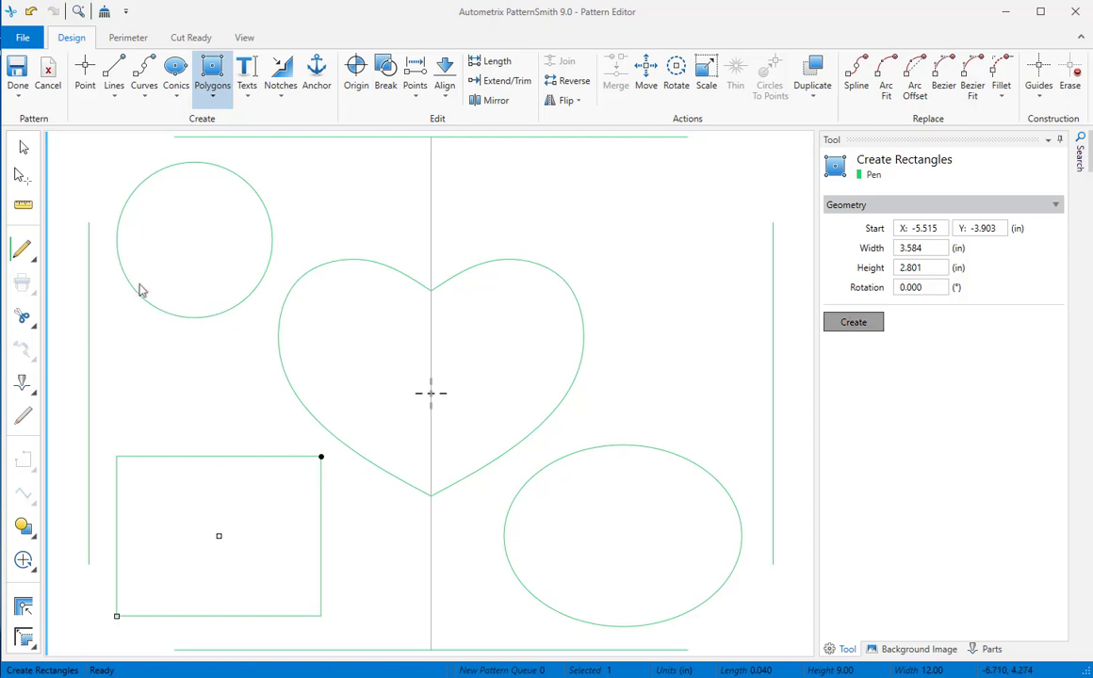
click(23, 148)
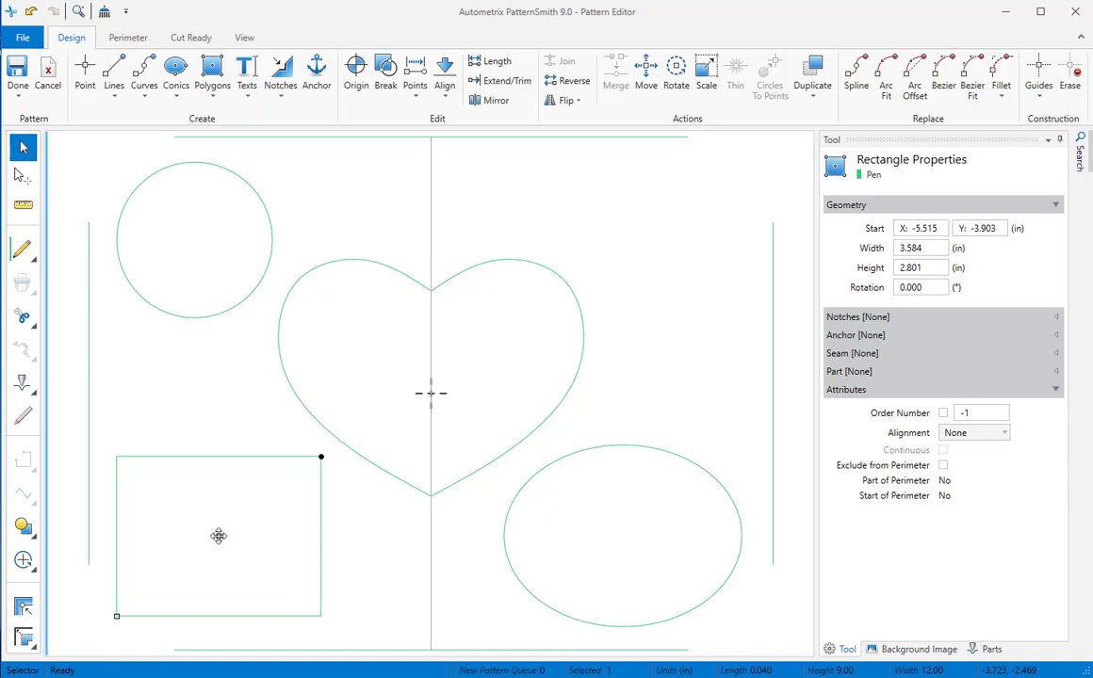
drag(218, 535, 225, 540)
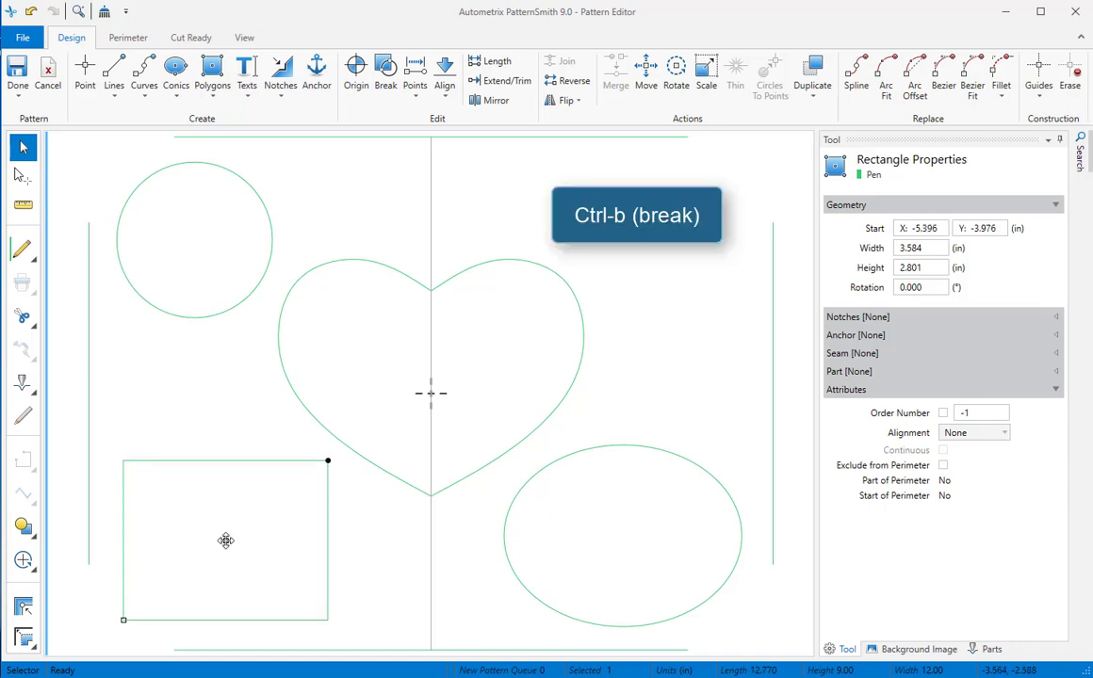
Break the rectangle into separate lines and set an arc fillet radius of 0.5 in
key(ctrl+b)
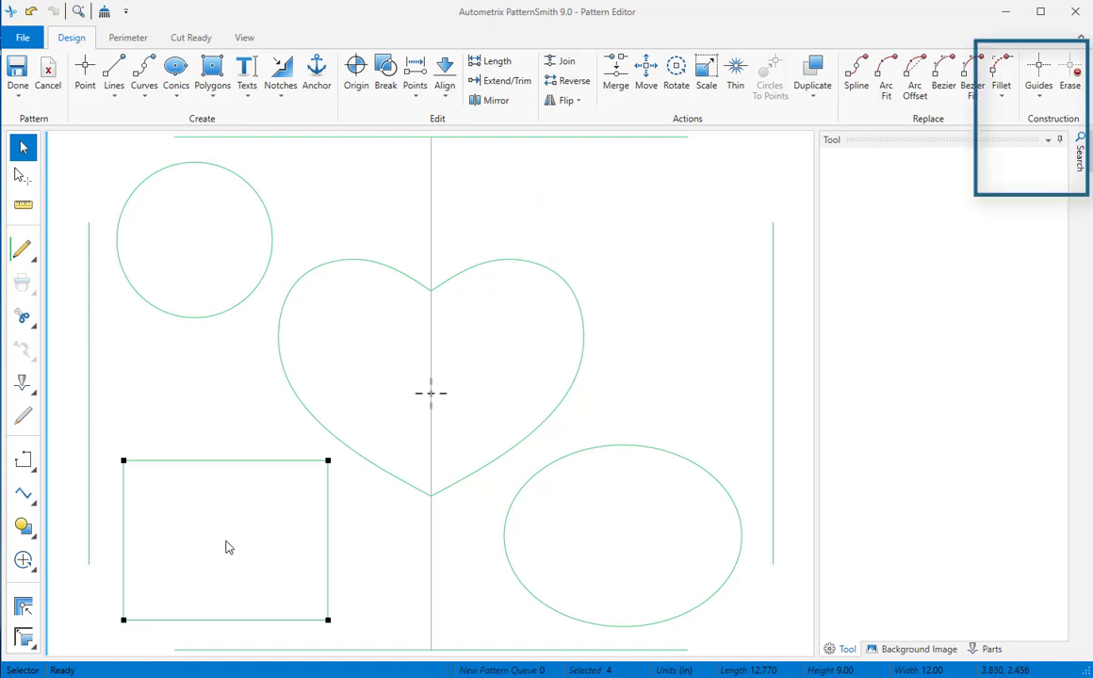
click(1001, 98)
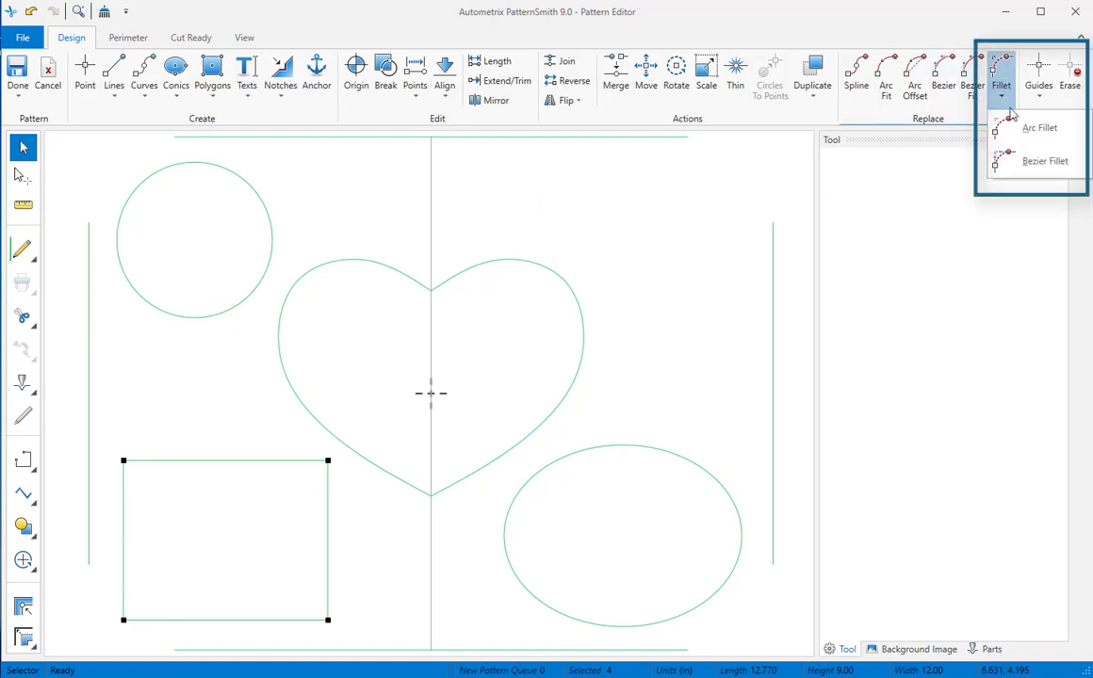
click(1007, 130)
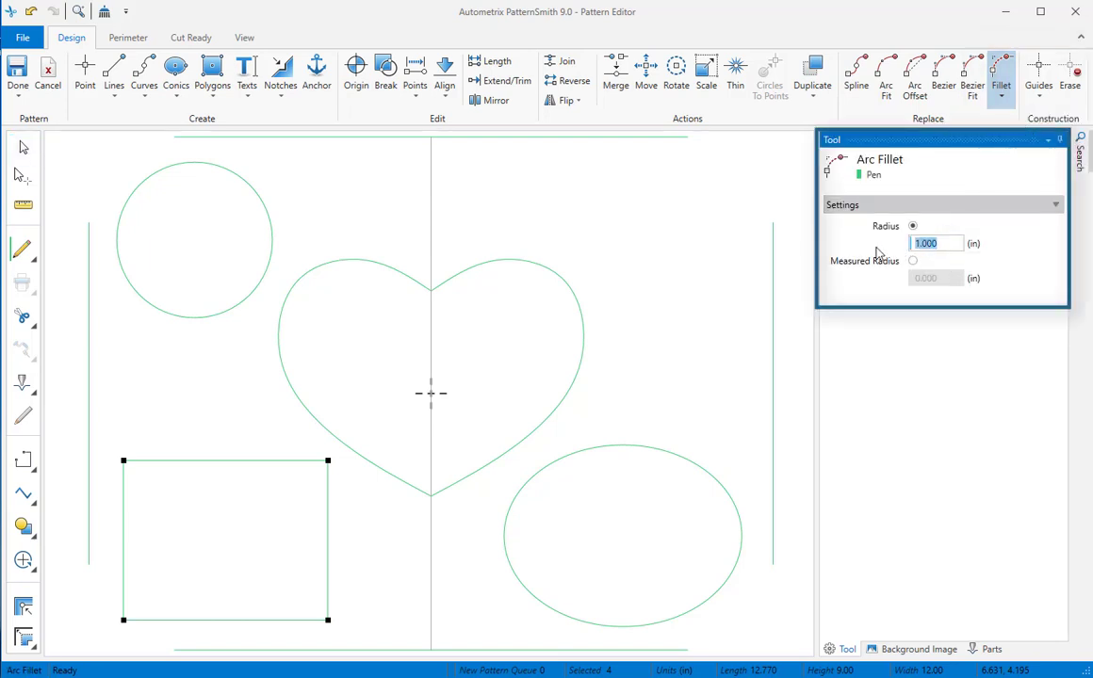
text(0.5)
key(Return)
Fillet the rectangle's top-left and bottom-left corners
click(202, 506)
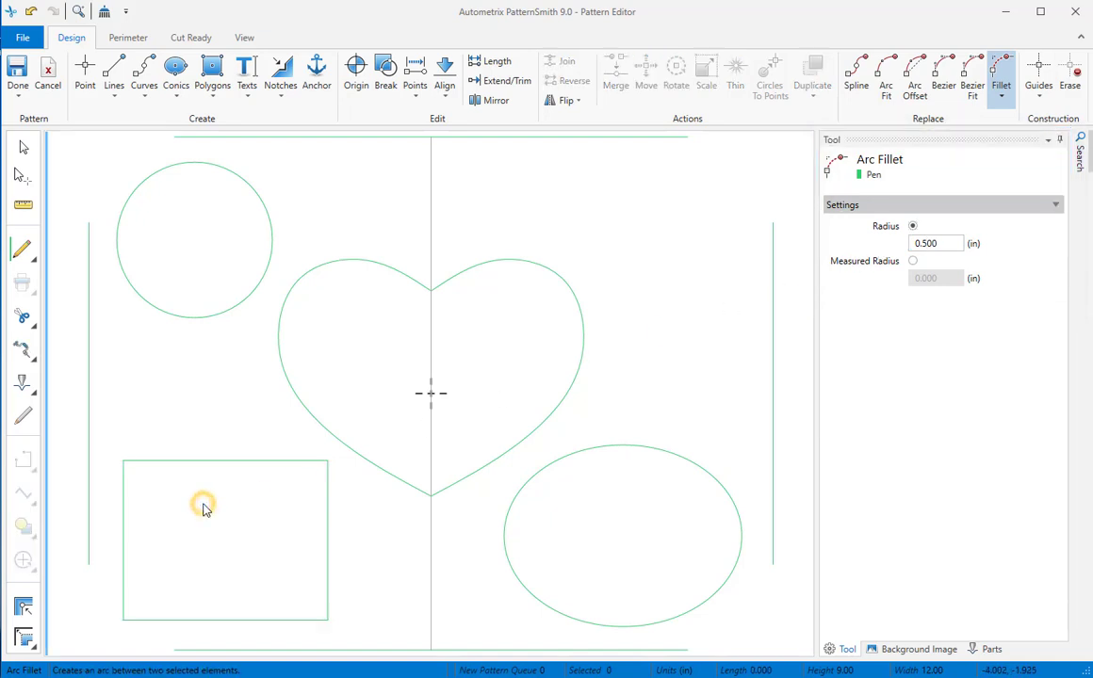
click(202, 460)
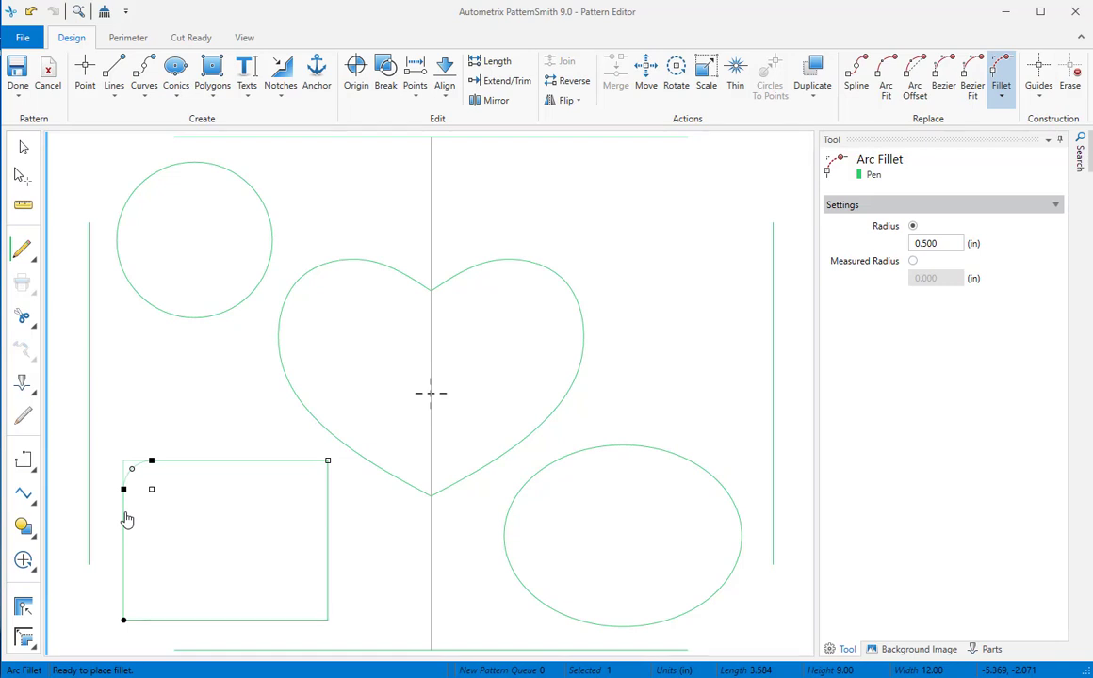
click(181, 557)
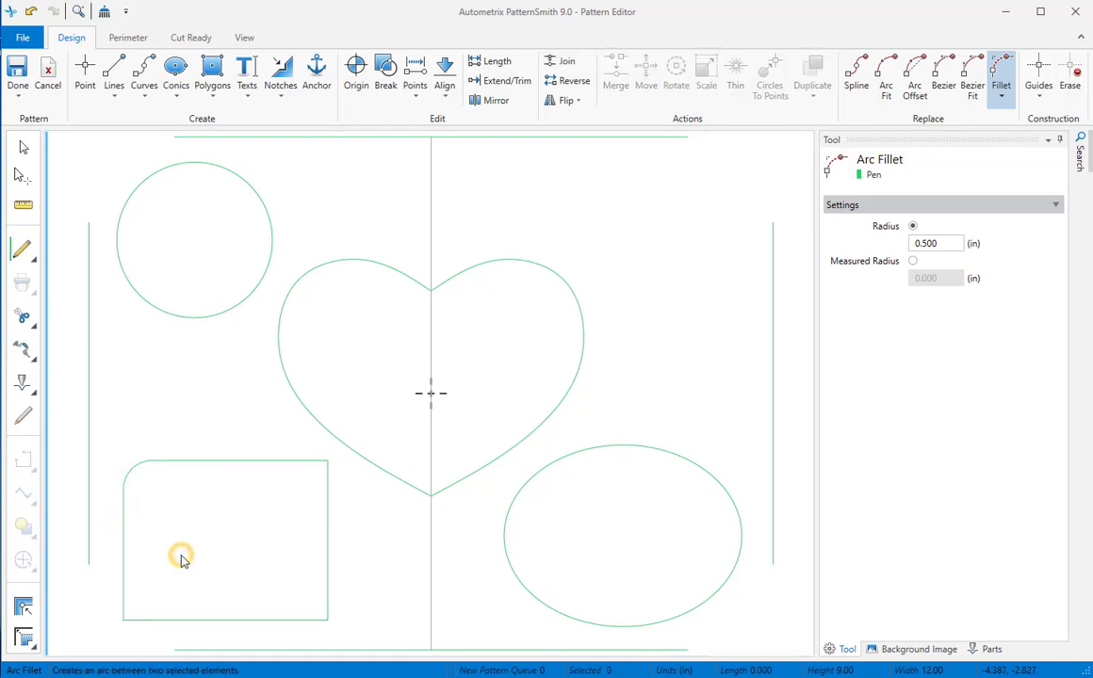
click(124, 557)
click(158, 620)
click(217, 588)
Fillet the rectangle's bottom-right and top-right corners
click(237, 621)
click(326, 577)
click(319, 551)
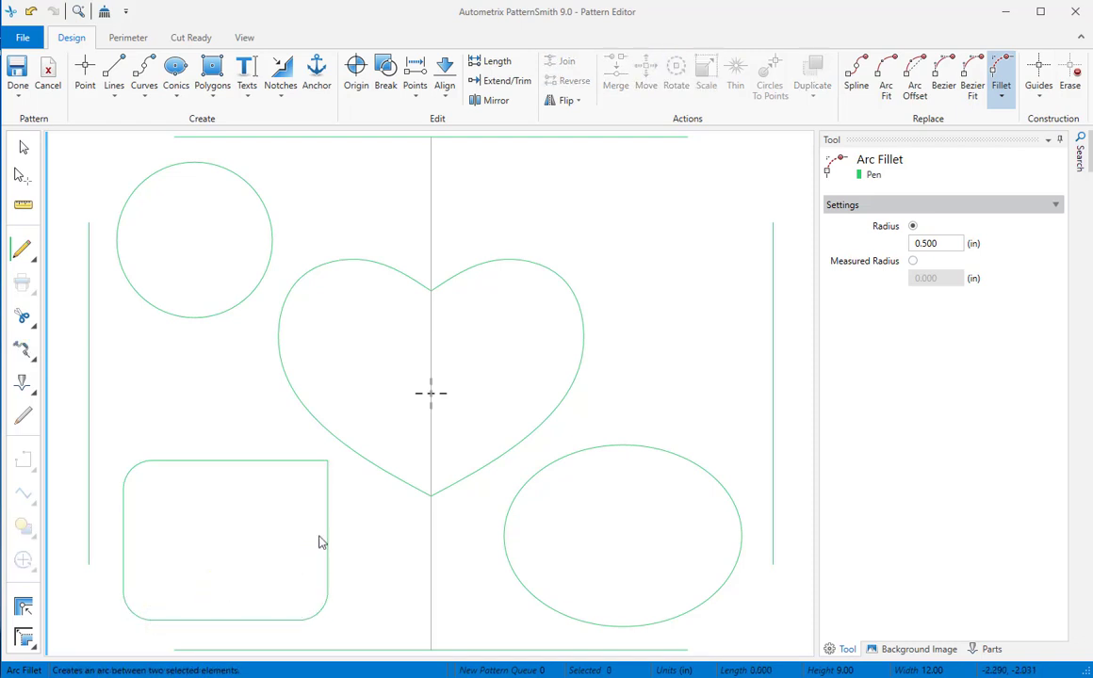
click(327, 510)
click(261, 461)
click(242, 554)
click(24, 147)
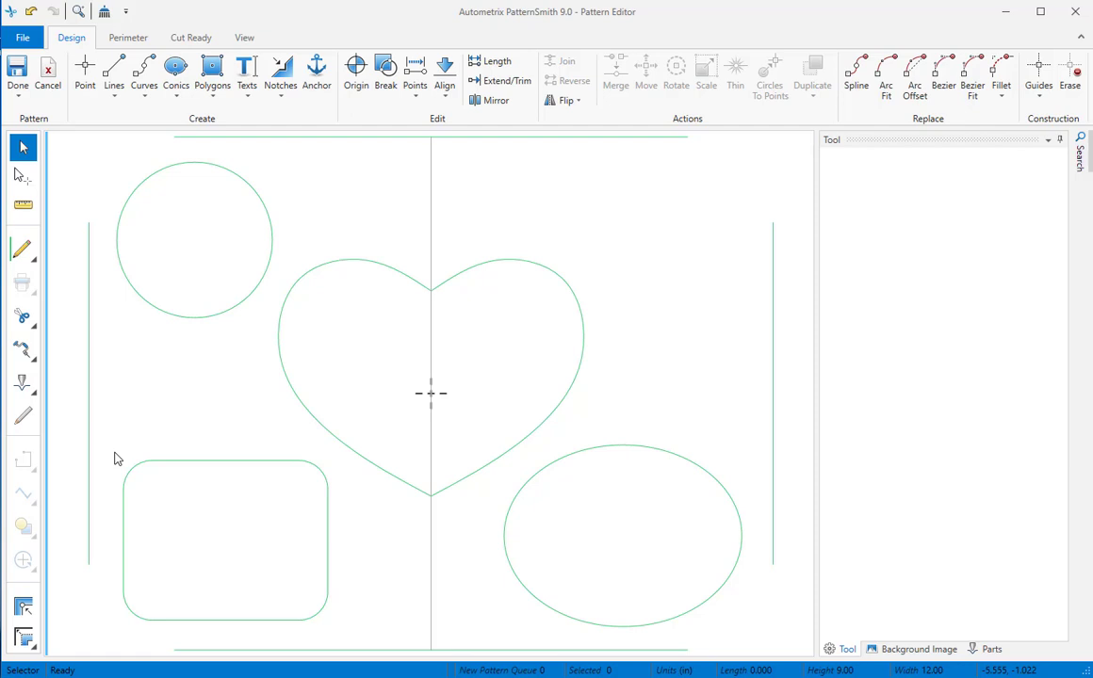
Group the rounded rectangle's eight lines and arcs and move them together as one piece
drag(114, 456, 335, 629)
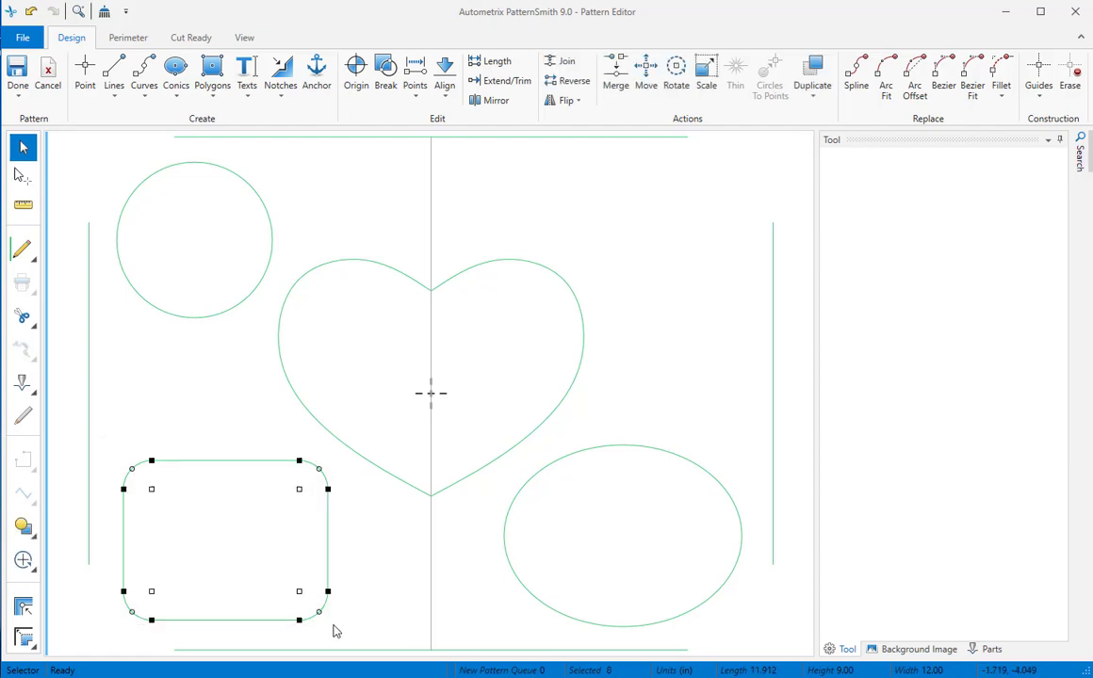
click(28, 530)
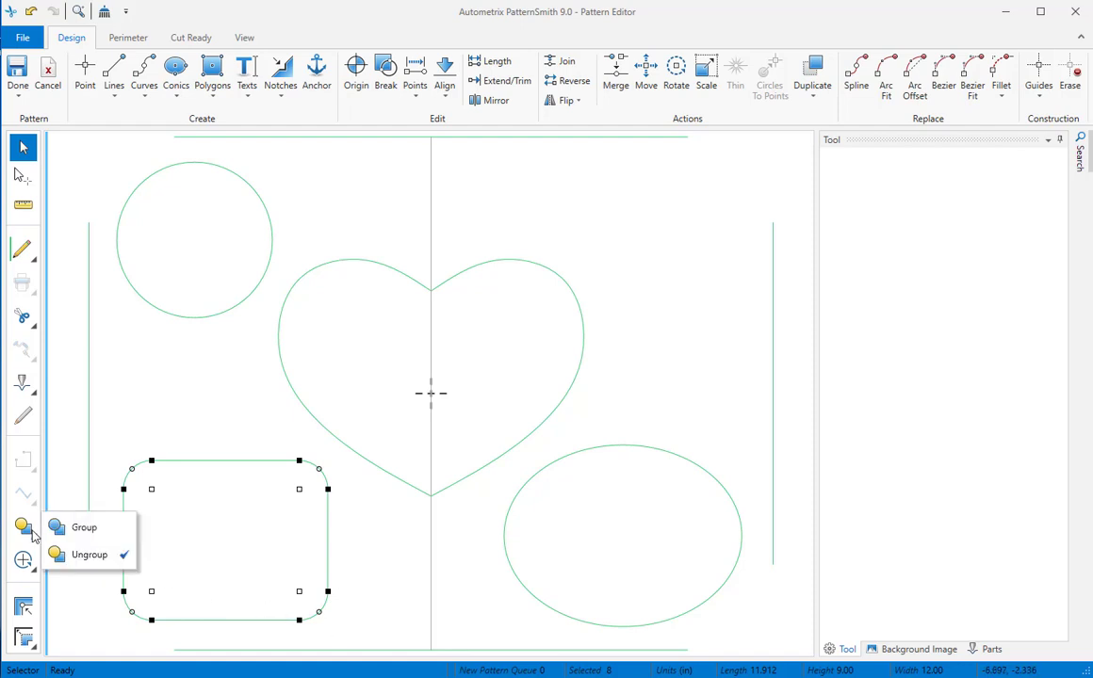
click(85, 532)
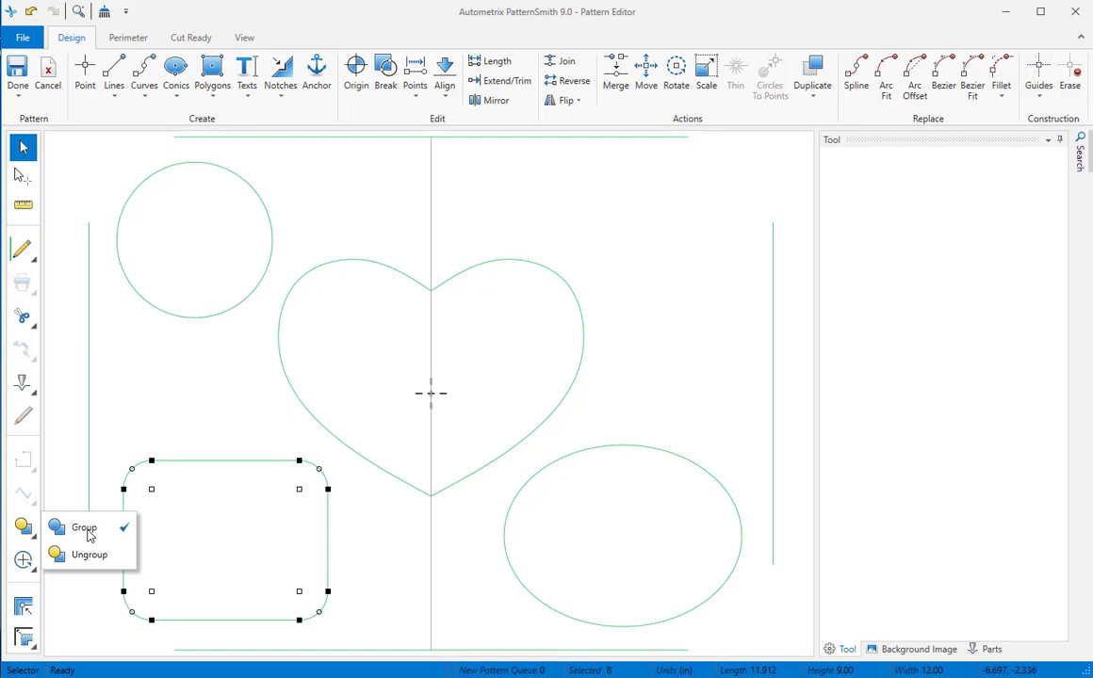
mouse_move(214, 463)
mouse_down()
mouse_move(223, 447)
mouse_move(195, 464)
mouse_move(229, 477)
mouse_move(217, 474)
mouse_up()
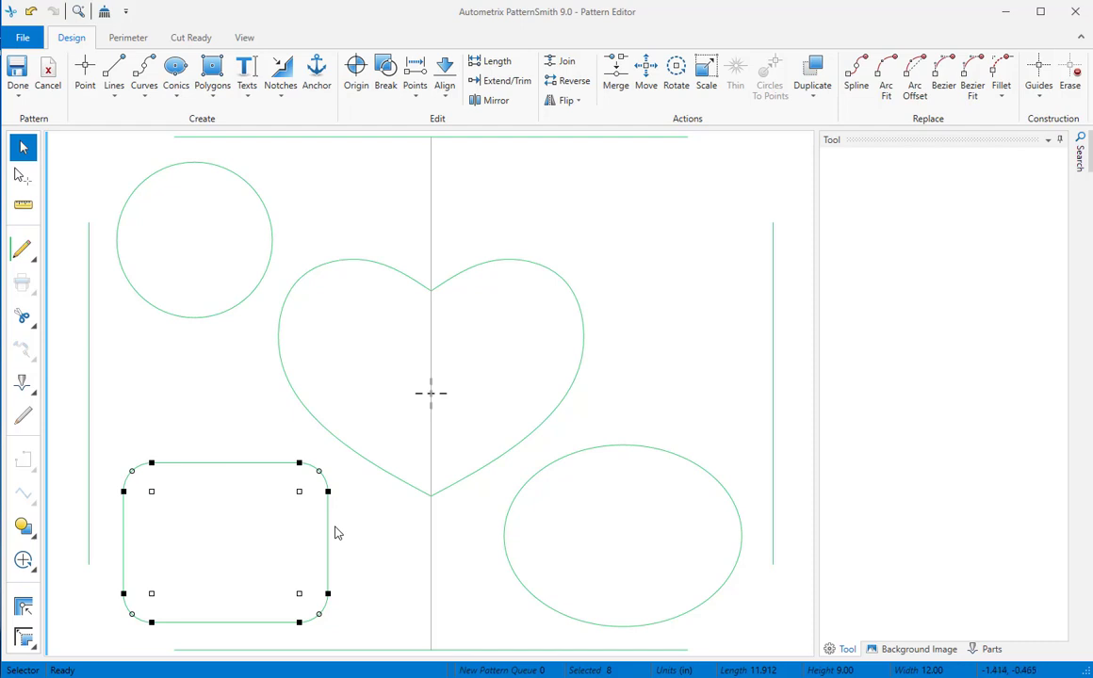
Draw an 8-sided octagon, 1.395 in centre-to-side, beside the heart and nudge it up-right
click(212, 83)
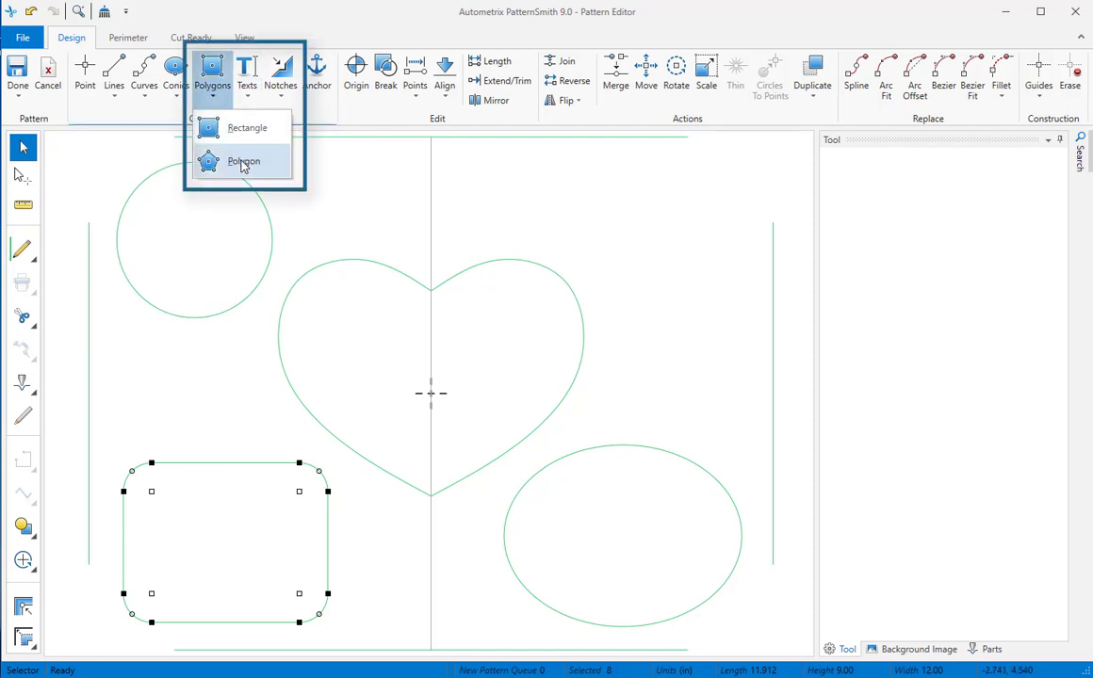
click(243, 162)
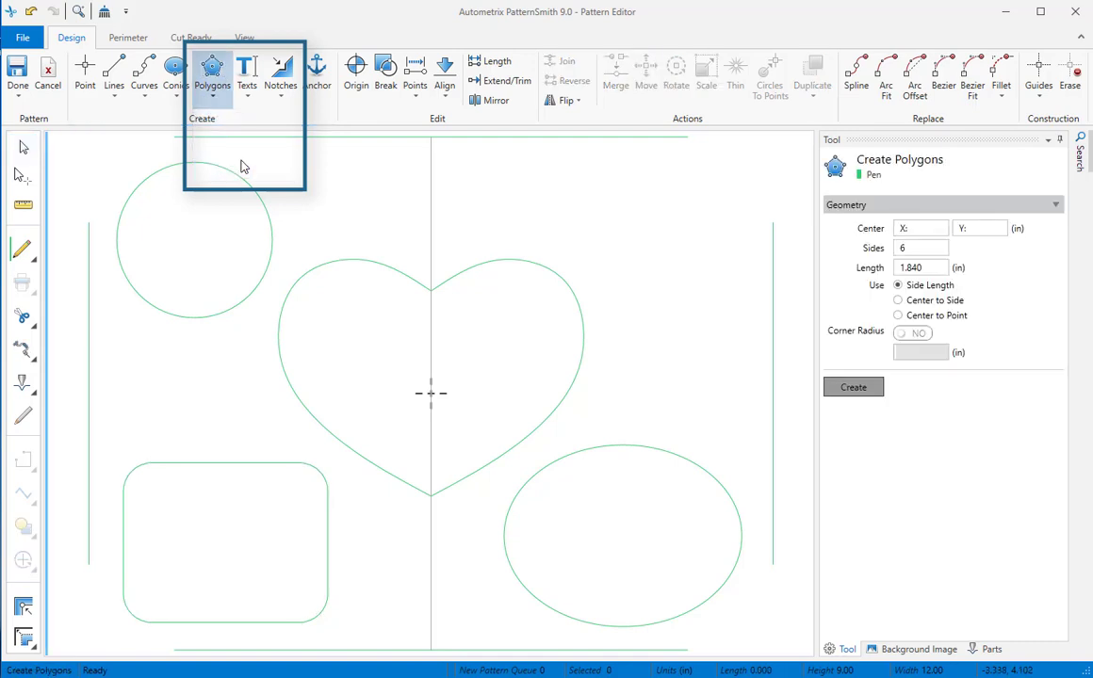
double_click(911, 248)
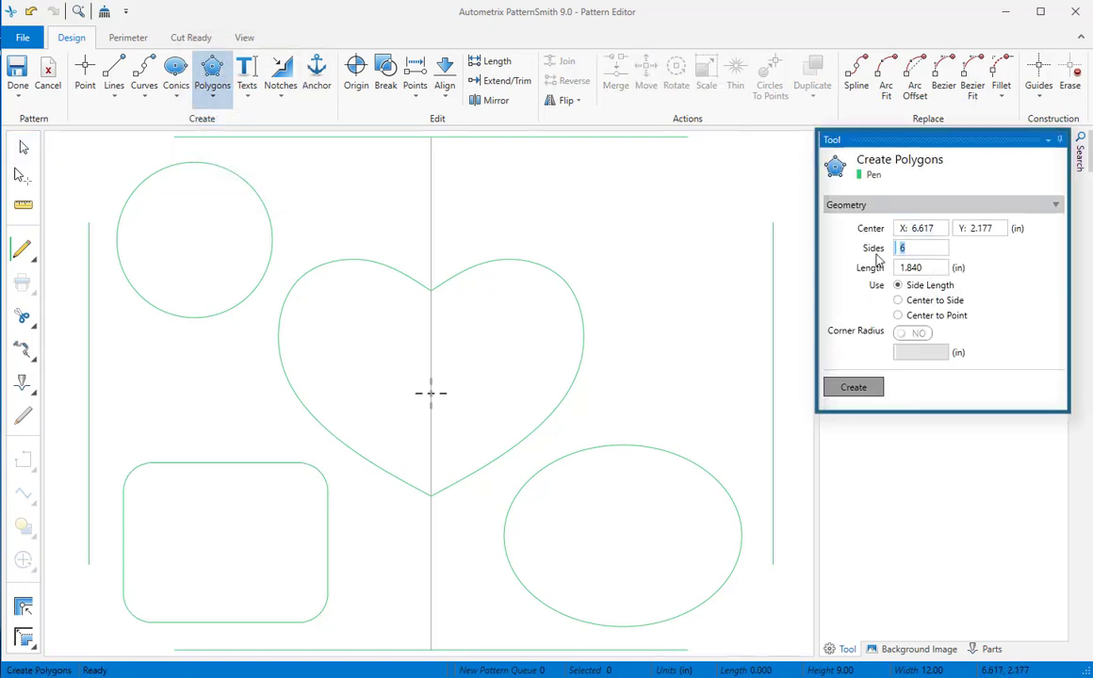
text(8)
key(Tab)
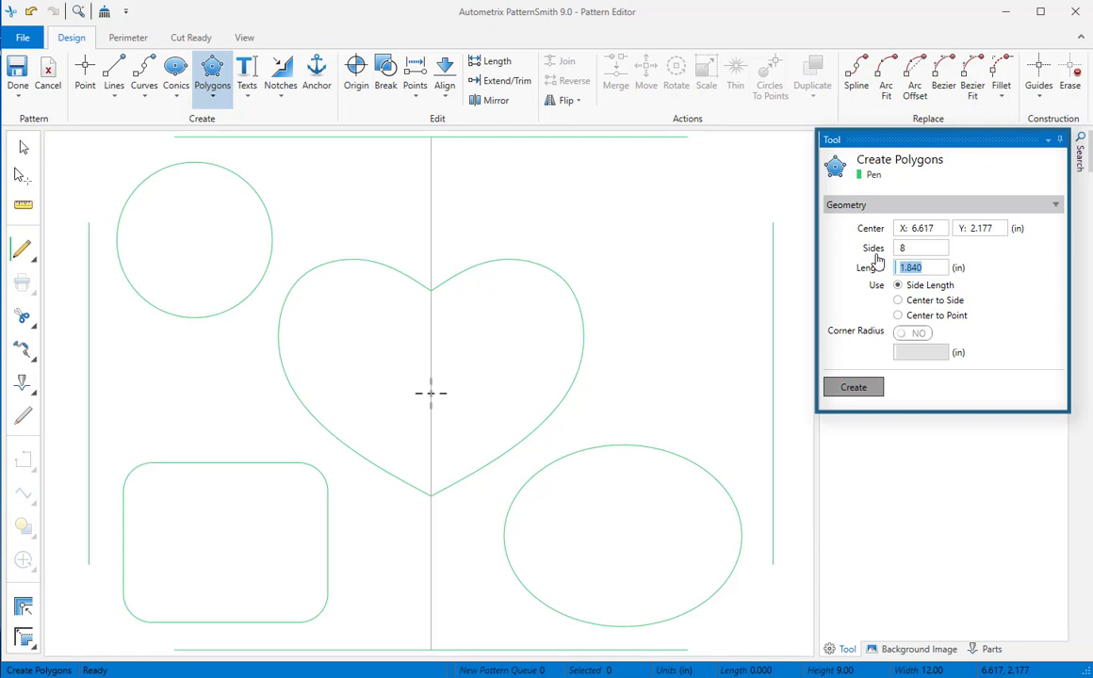
click(897, 301)
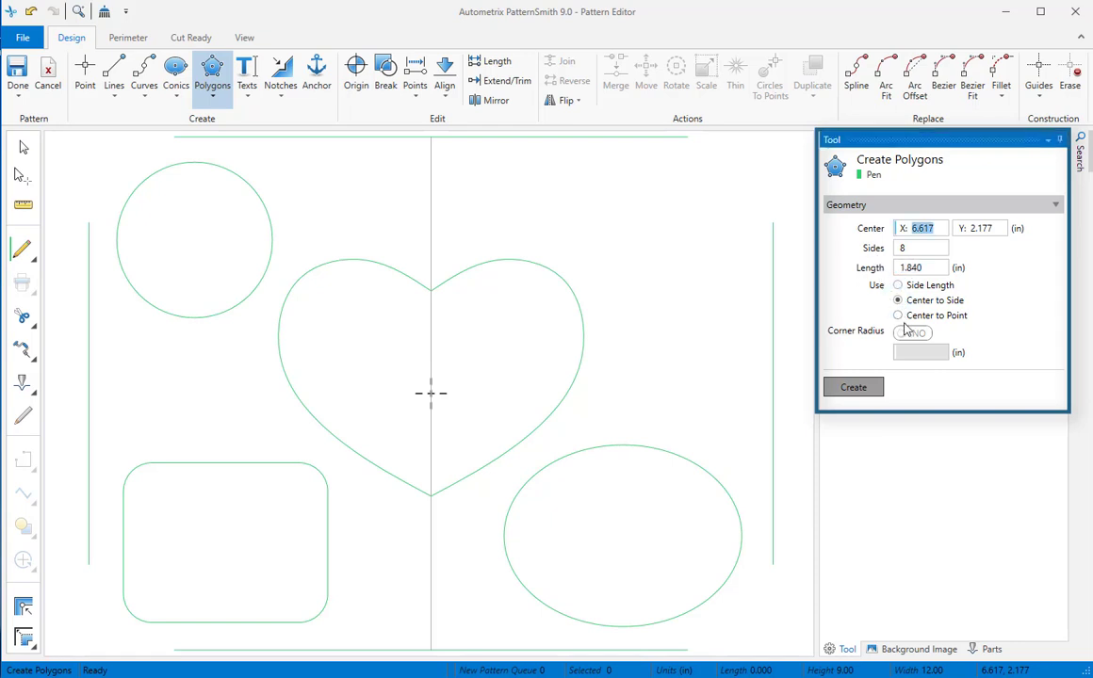
click(666, 243)
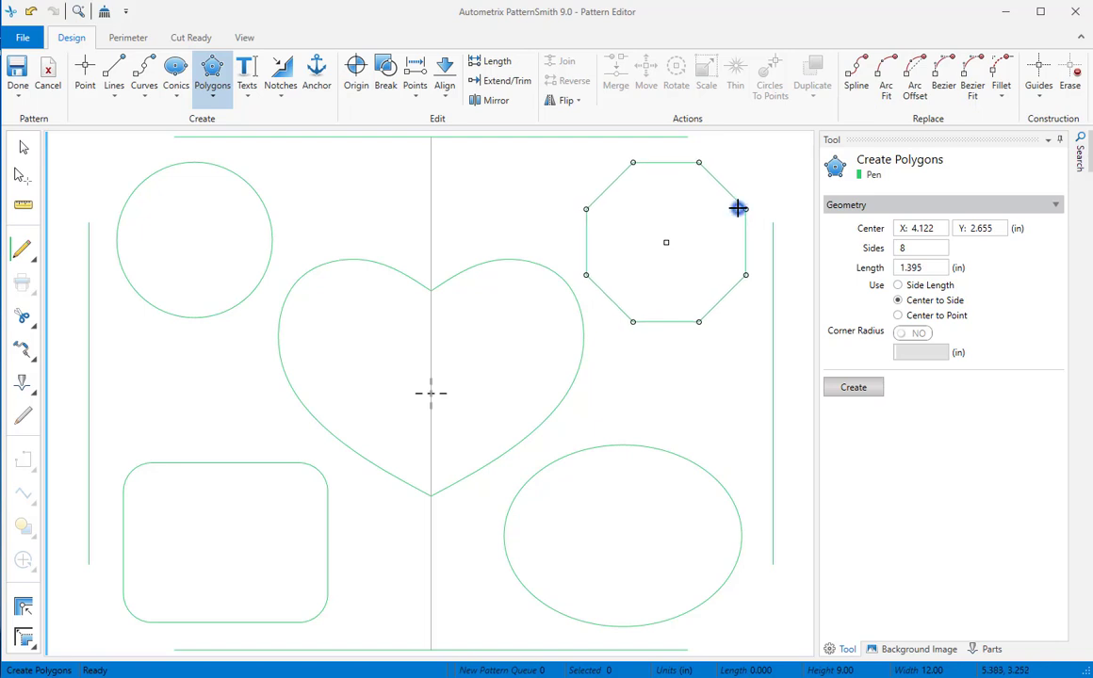
click(742, 208)
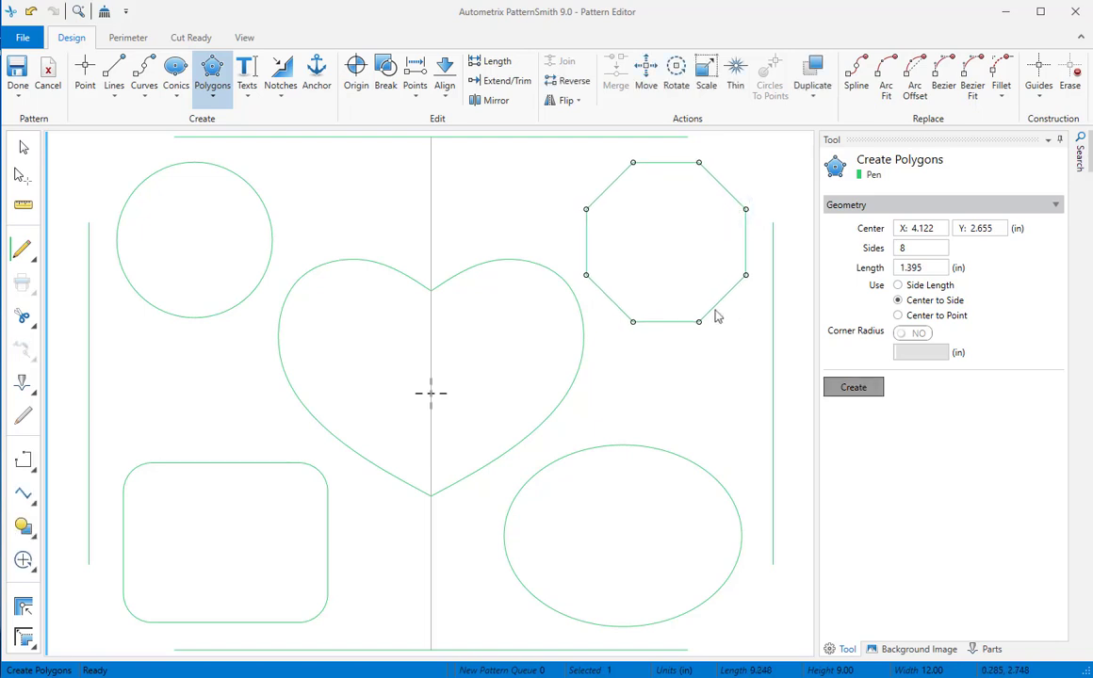
click(24, 147)
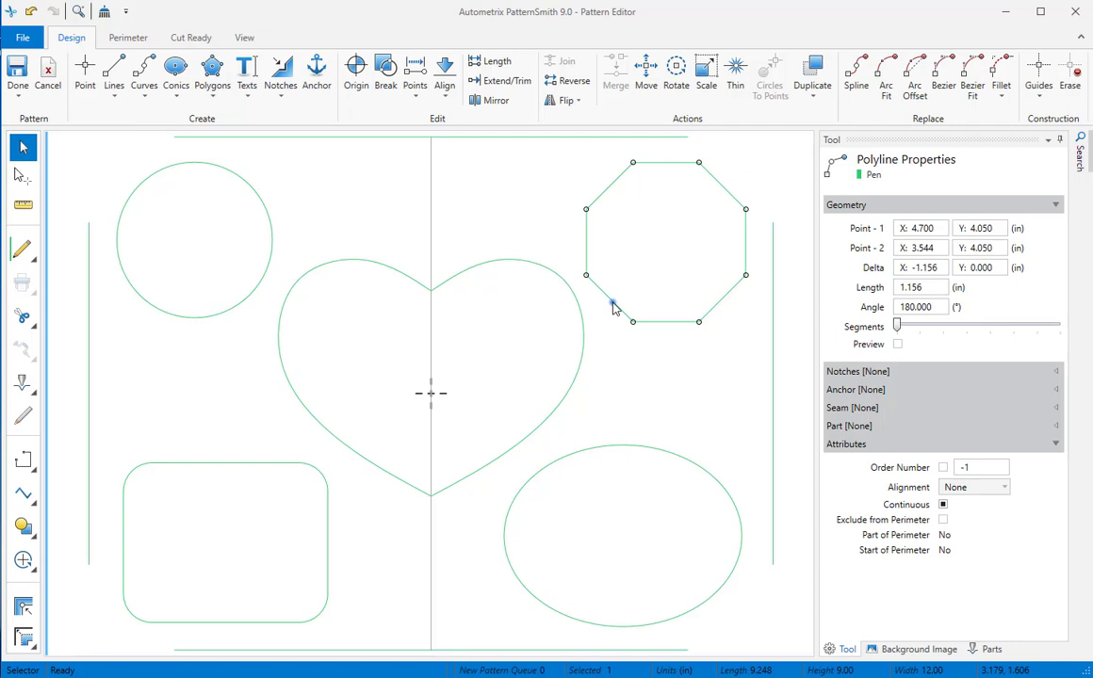
drag(613, 308, 614, 309)
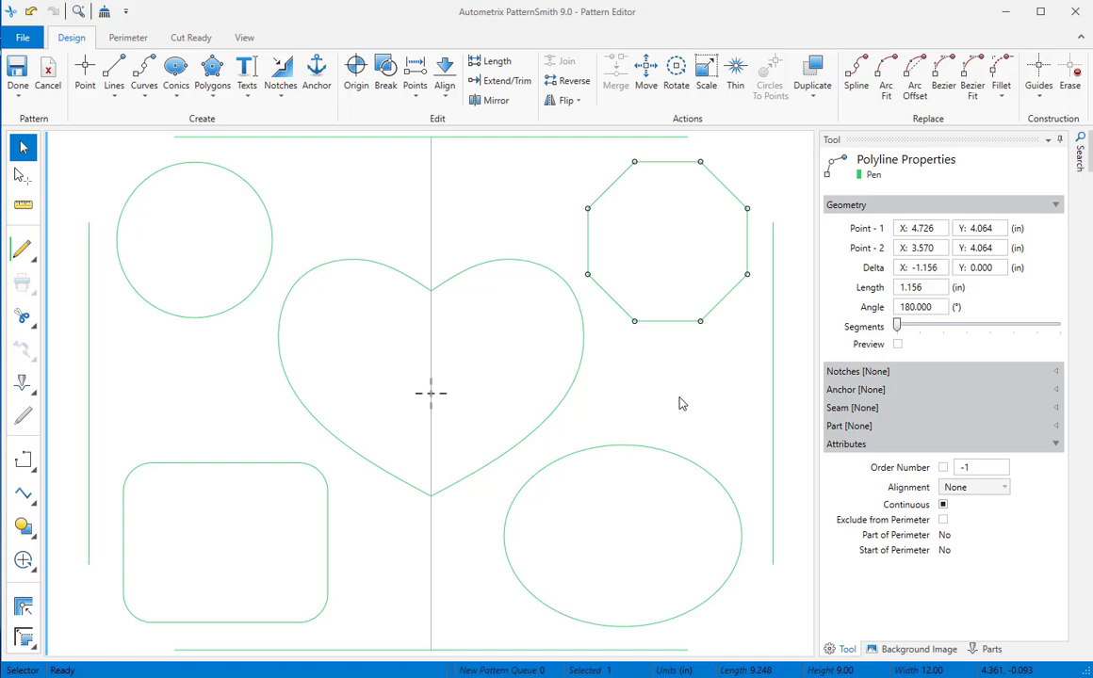
Delete the vertical centre line, then give all 17 objects the Knife40 cutting tool
click(431, 237)
key(Delete)
key(Delete)
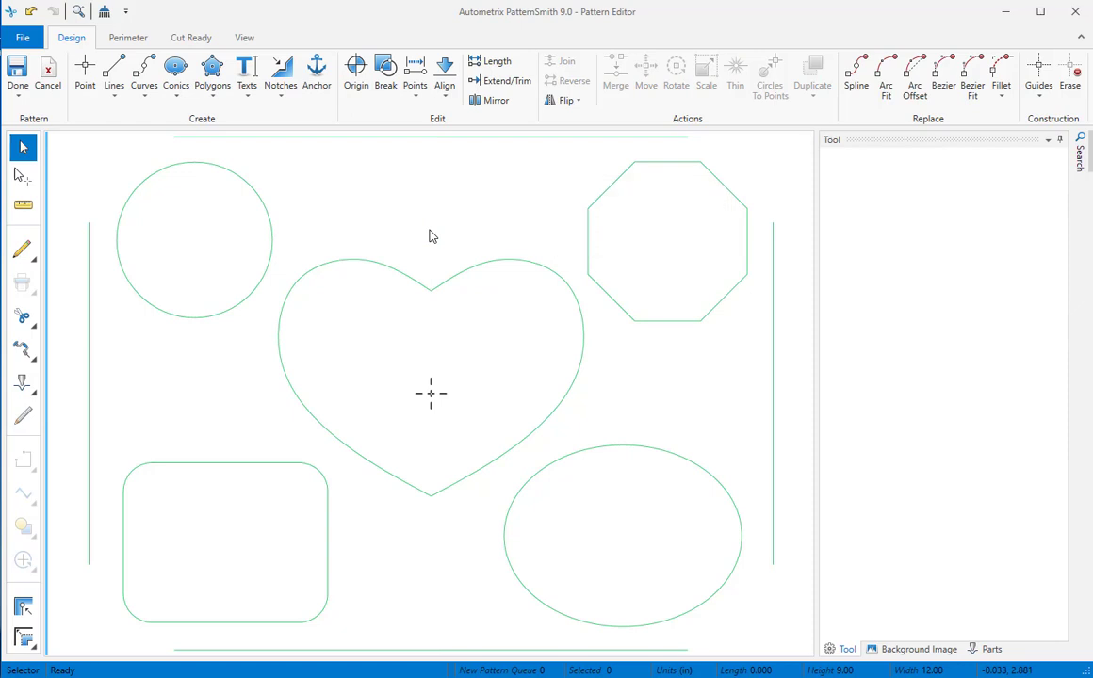
key(ctrl+a)
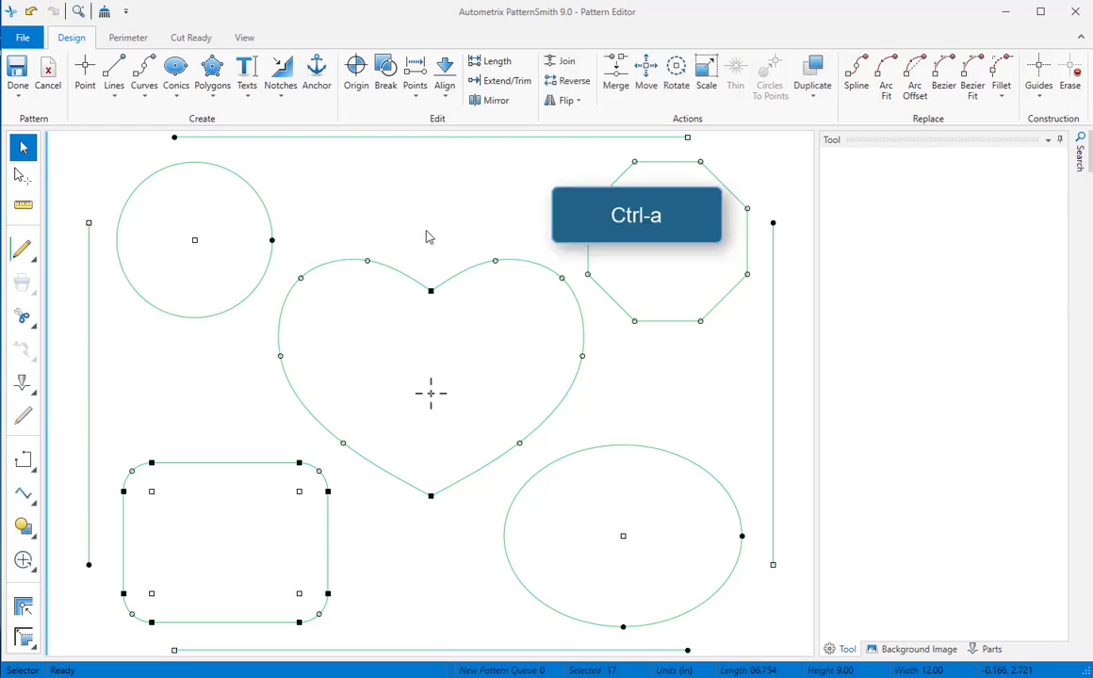
mouse_move(47, 326)
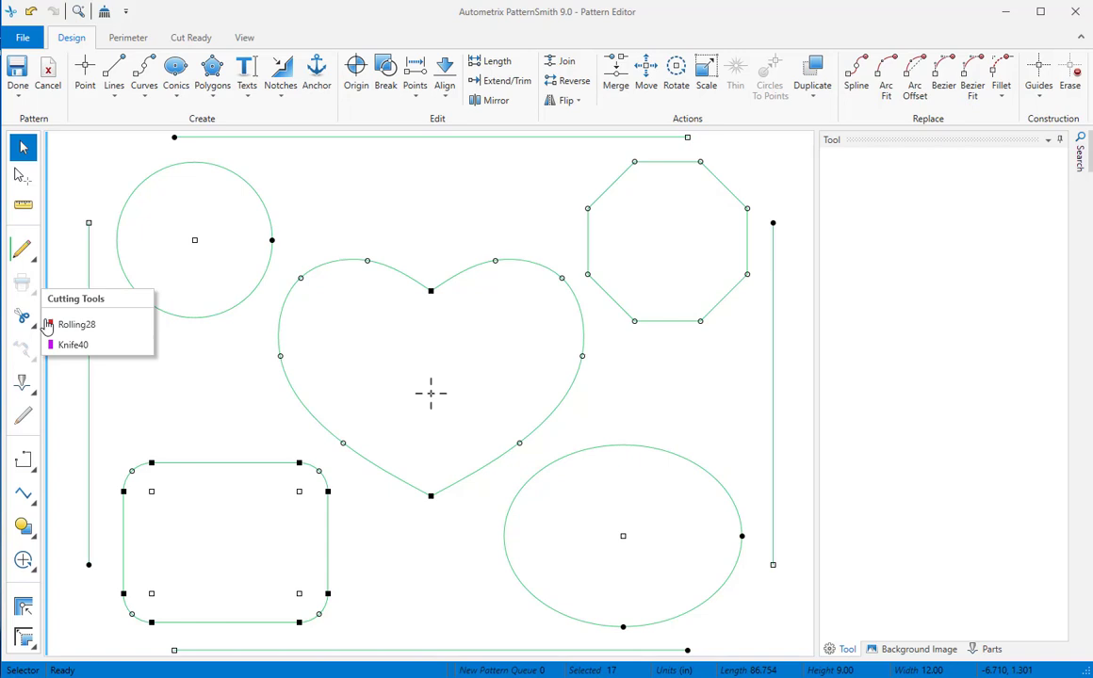
click(70, 345)
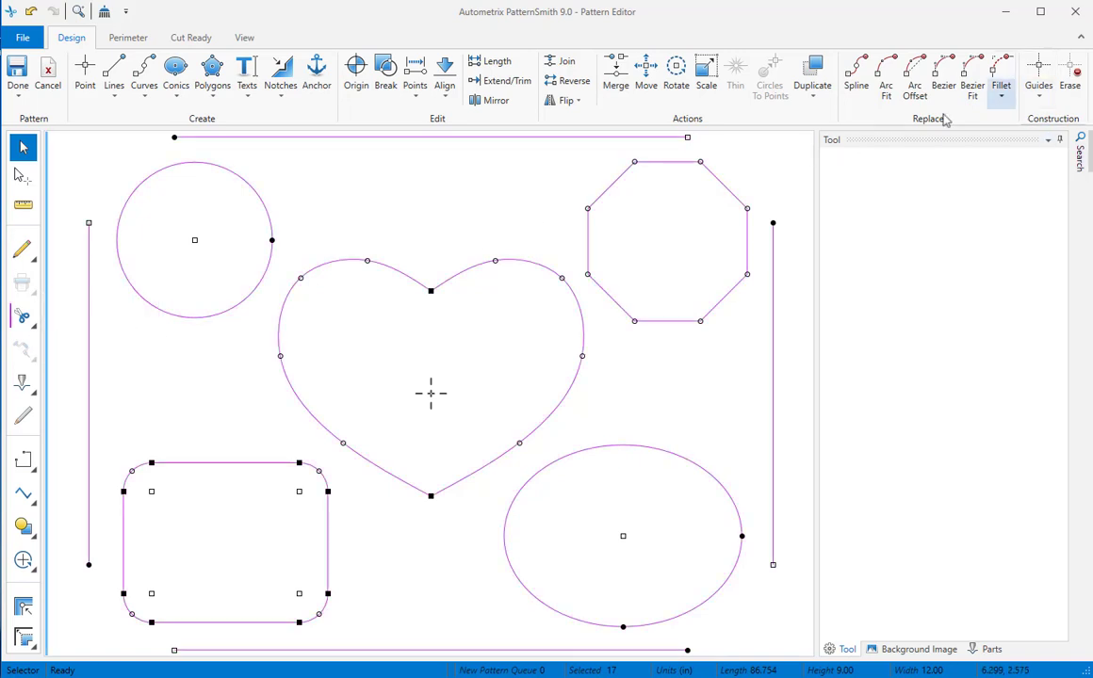
Start an Arc Fillet with 1-inch radius and round the frame's top-left corner
click(1001, 92)
click(1025, 135)
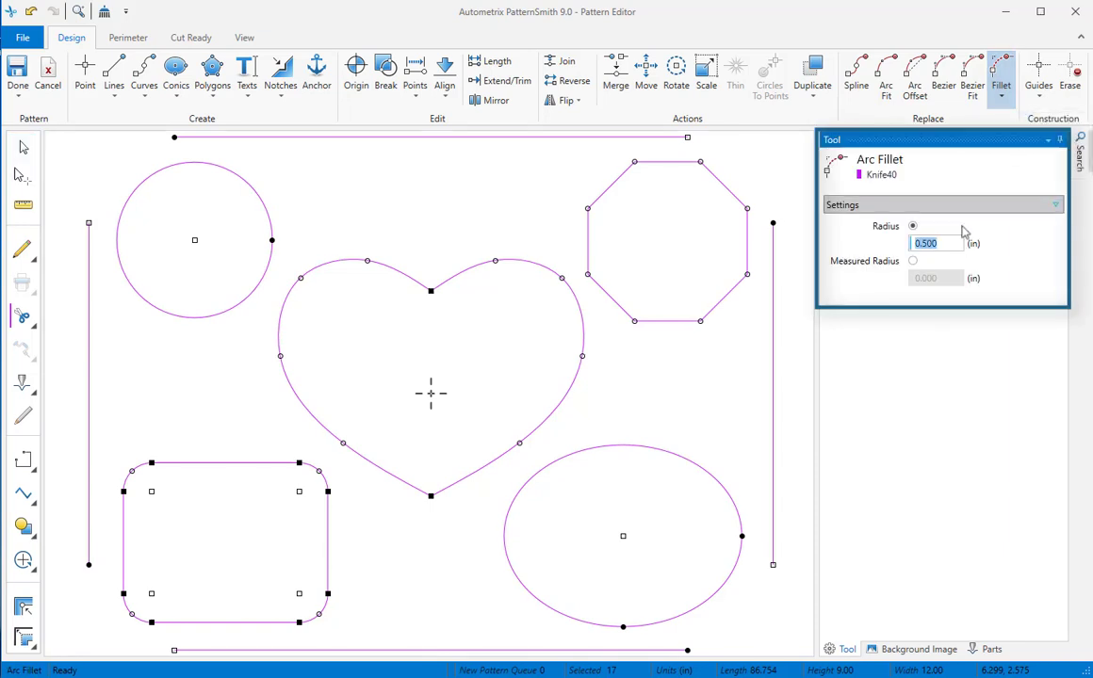
text(1)
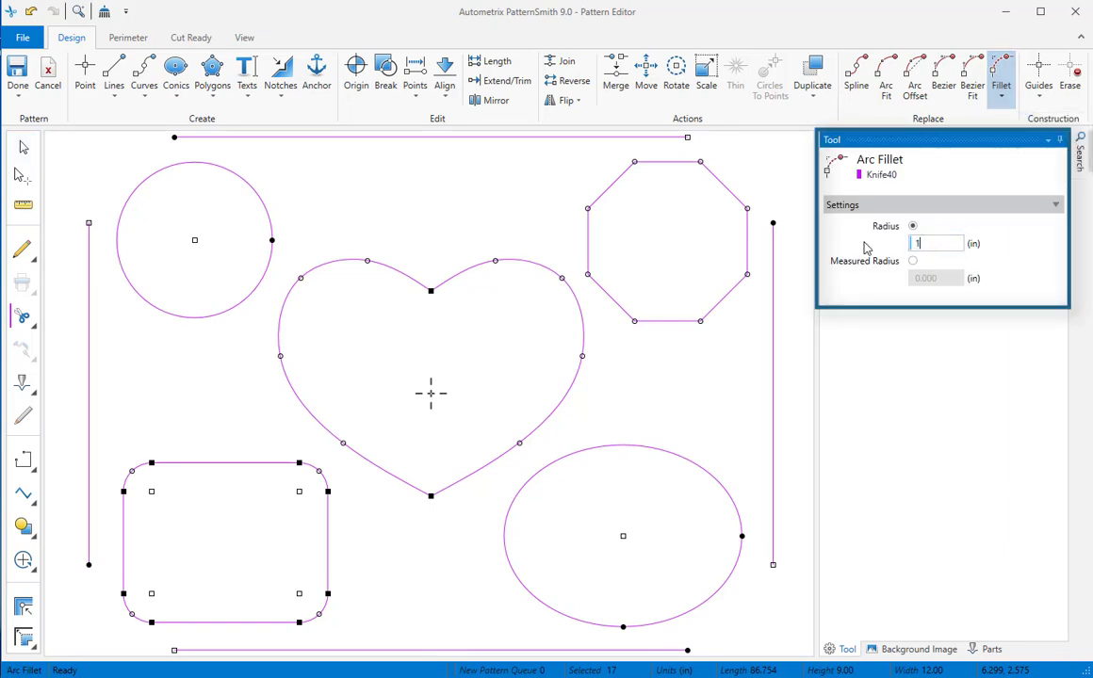
key(Return)
click(368, 191)
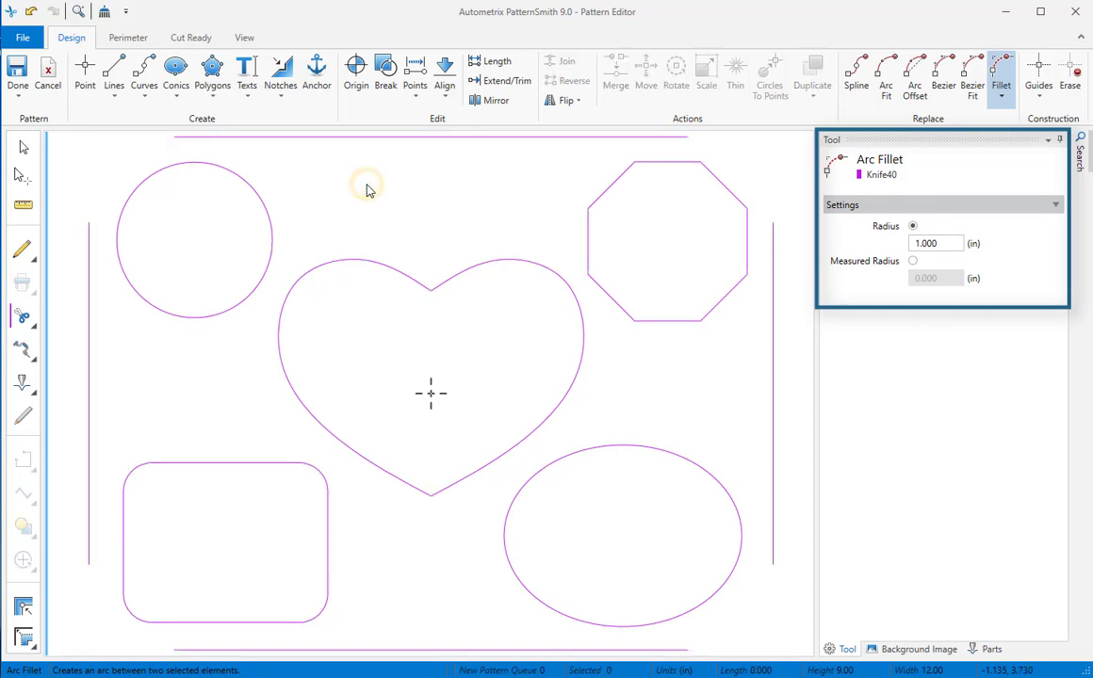
click(357, 137)
click(88, 246)
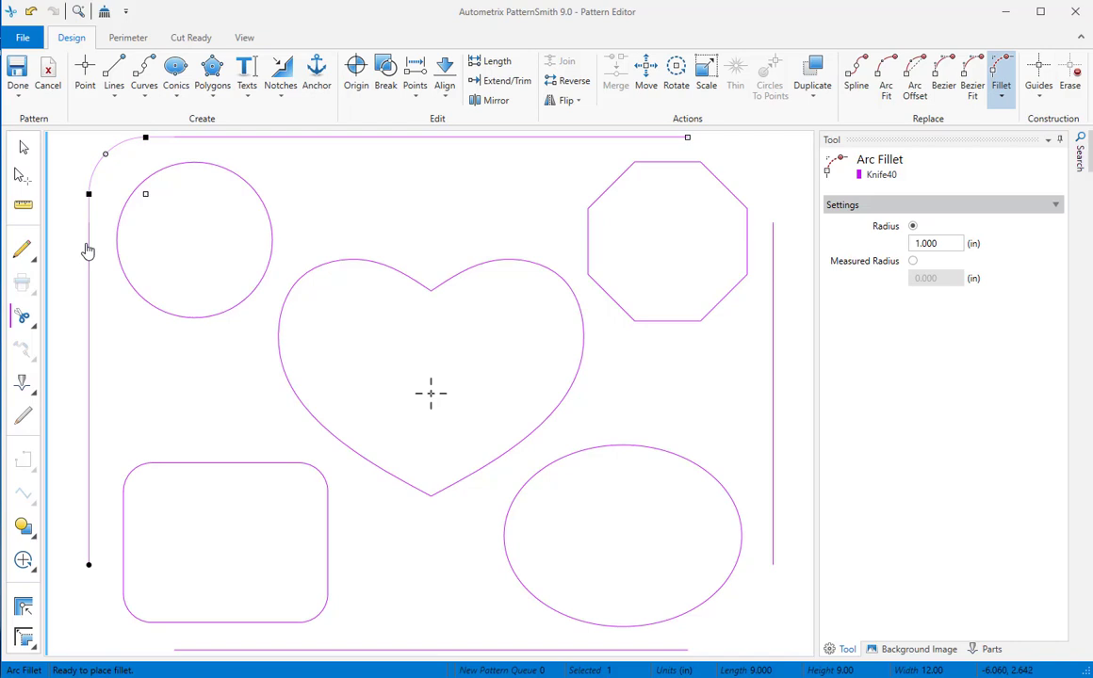
click(88, 247)
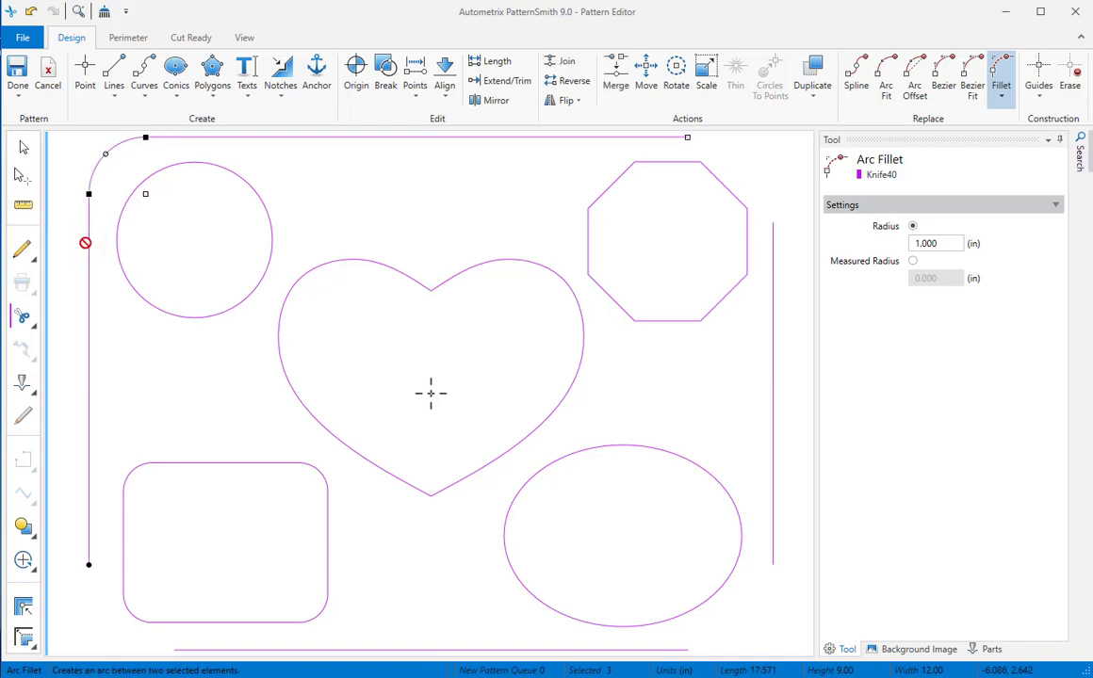
Round the bottom-left, bottom-right and top-right frame corners with the same 1-inch fillet
click(98, 306)
click(89, 321)
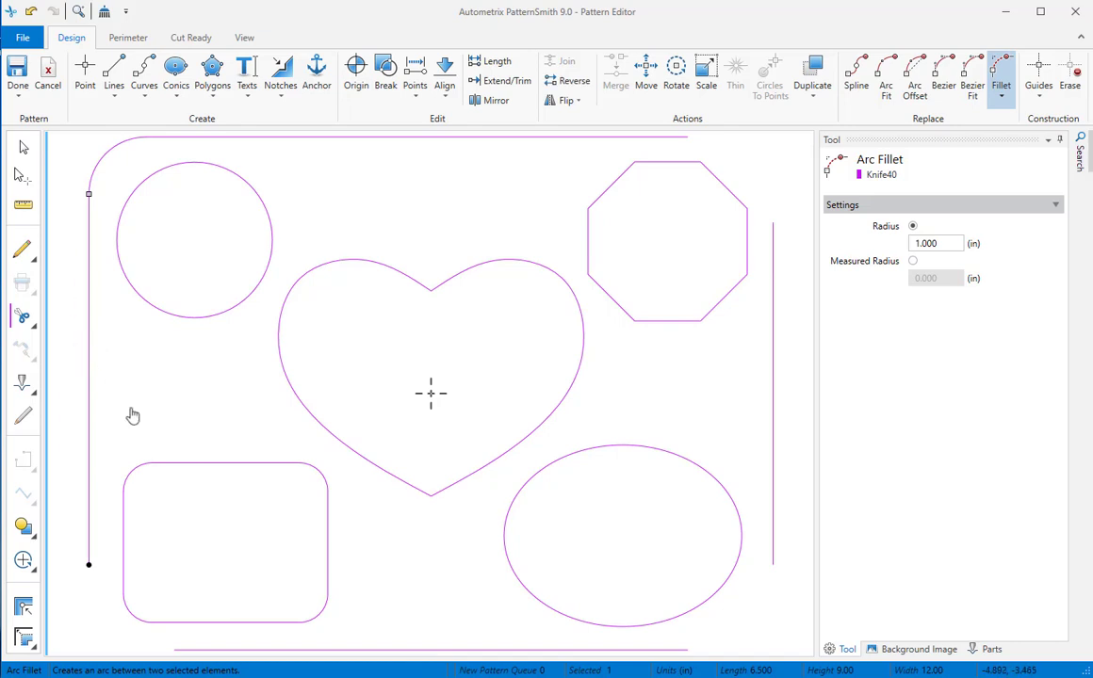
click(312, 651)
click(422, 614)
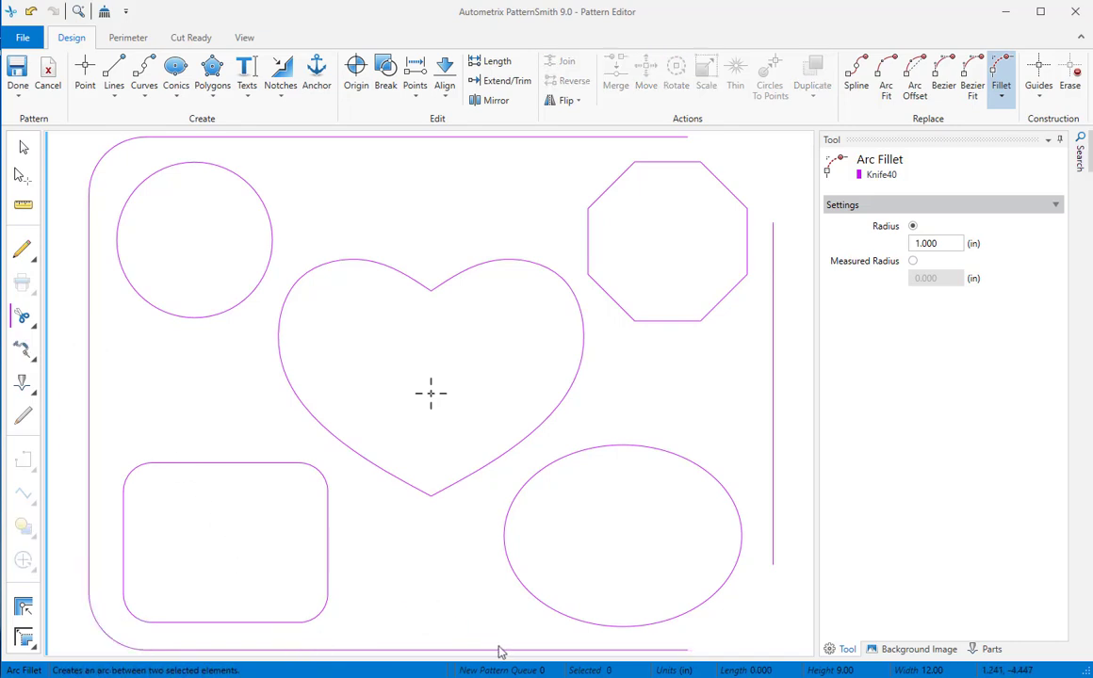
click(500, 652)
click(772, 531)
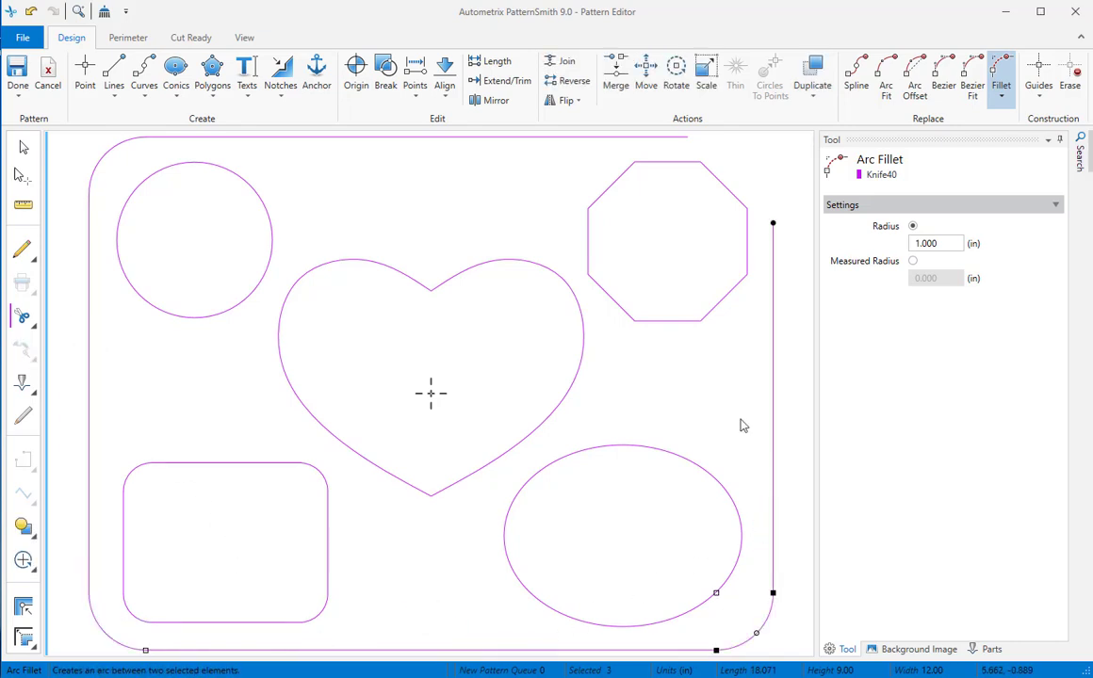
click(774, 371)
click(606, 141)
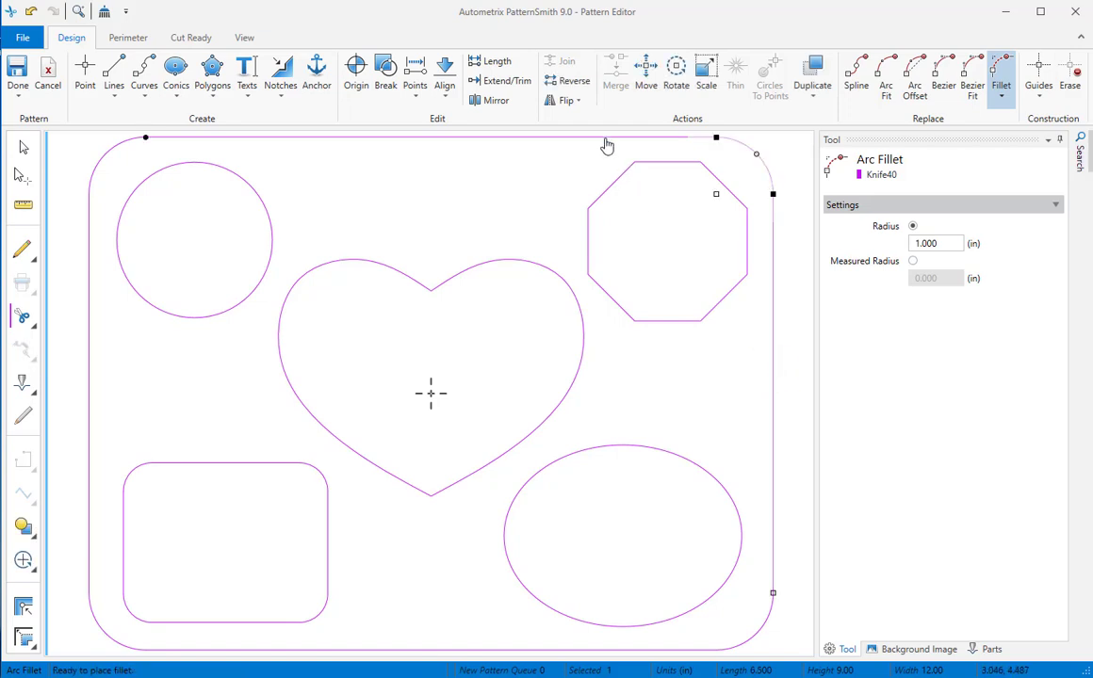
click(517, 195)
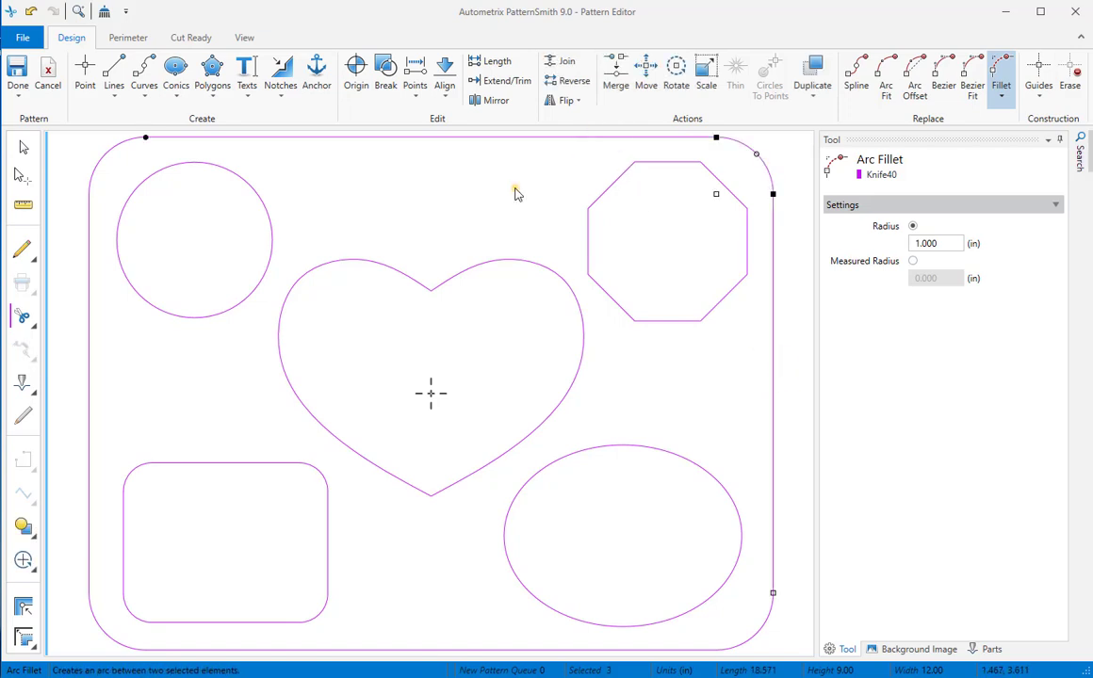
click(515, 193)
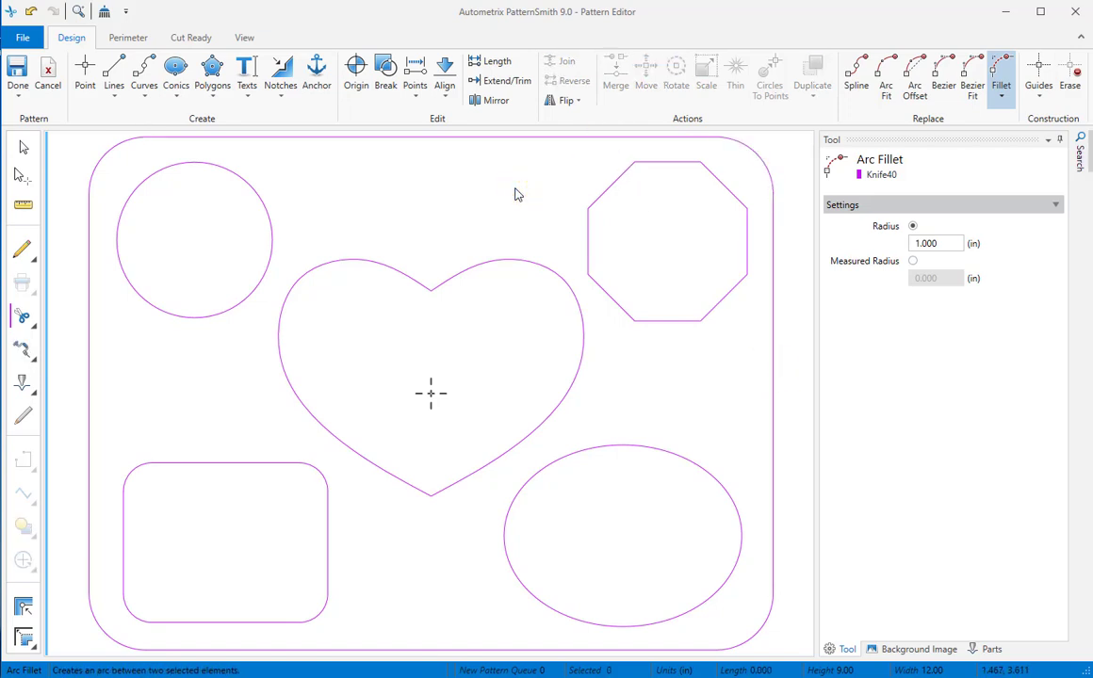
Set the perimeter type to Elements on the Perimeter tab
click(127, 40)
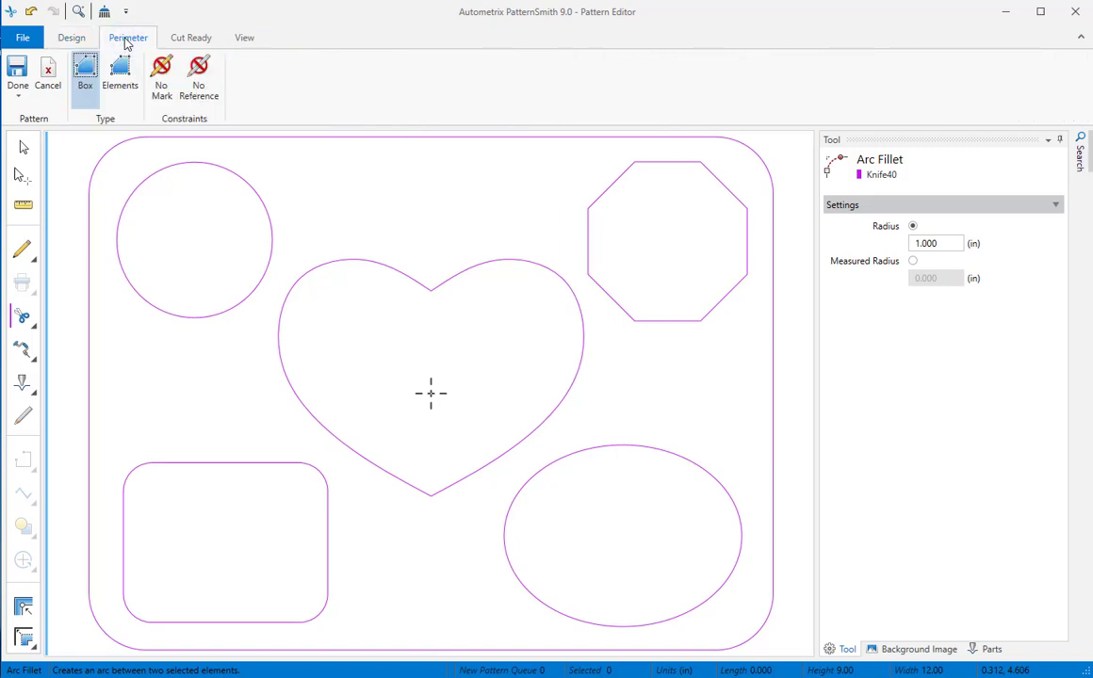
click(120, 73)
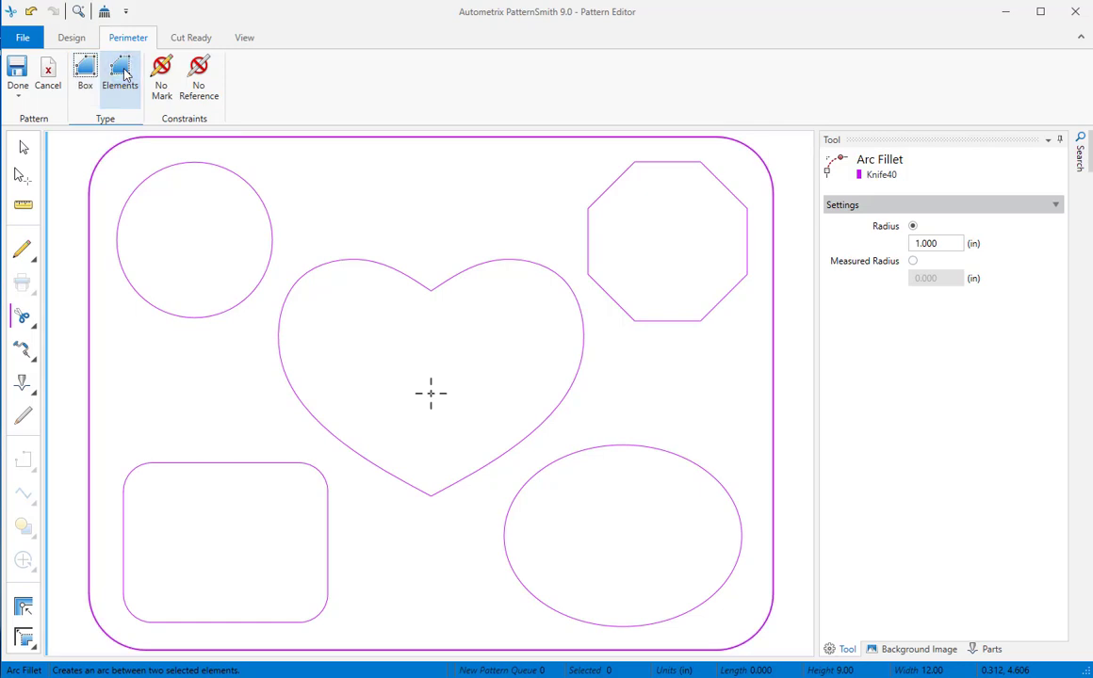